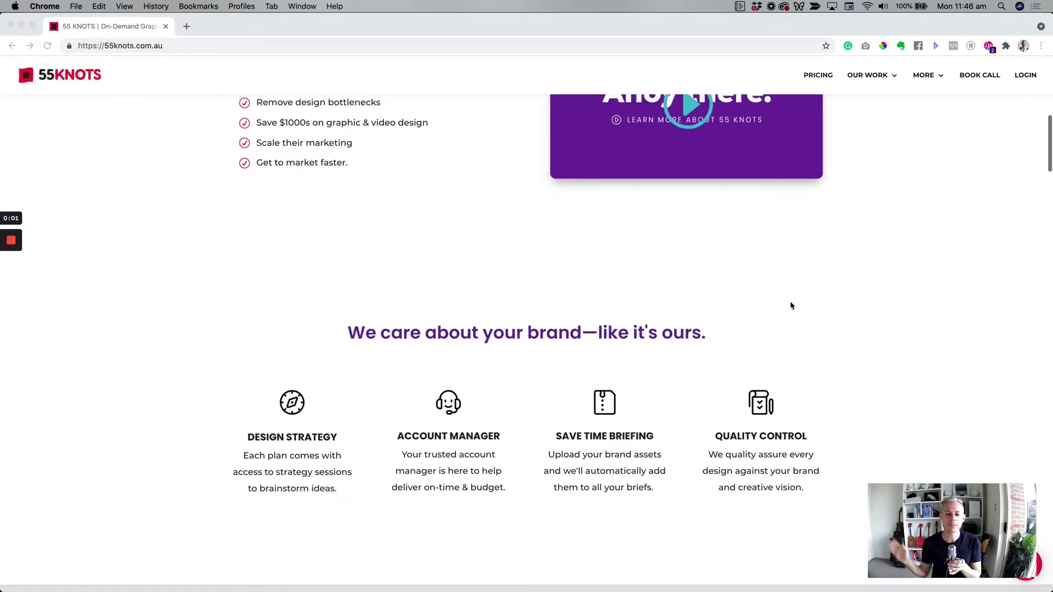
# Compare the monthly and yearly plan prices, then begin signing up for Vision Design & Video.
pyautogui.scroll(-20, 792, 306)
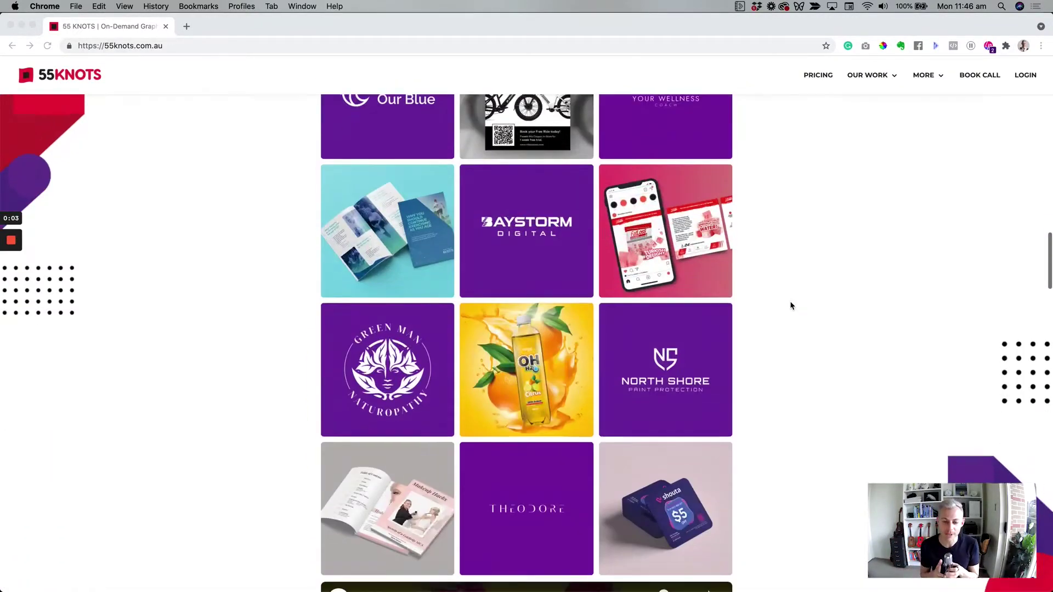
pyautogui.scroll(-20, 790, 308)
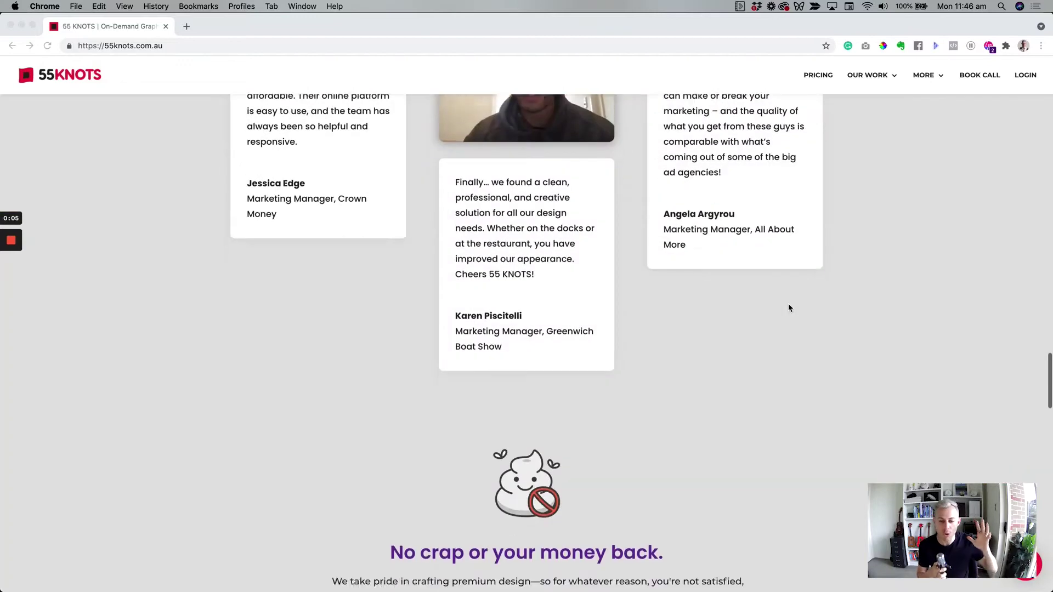
pyautogui.scroll(-4, 789, 307)
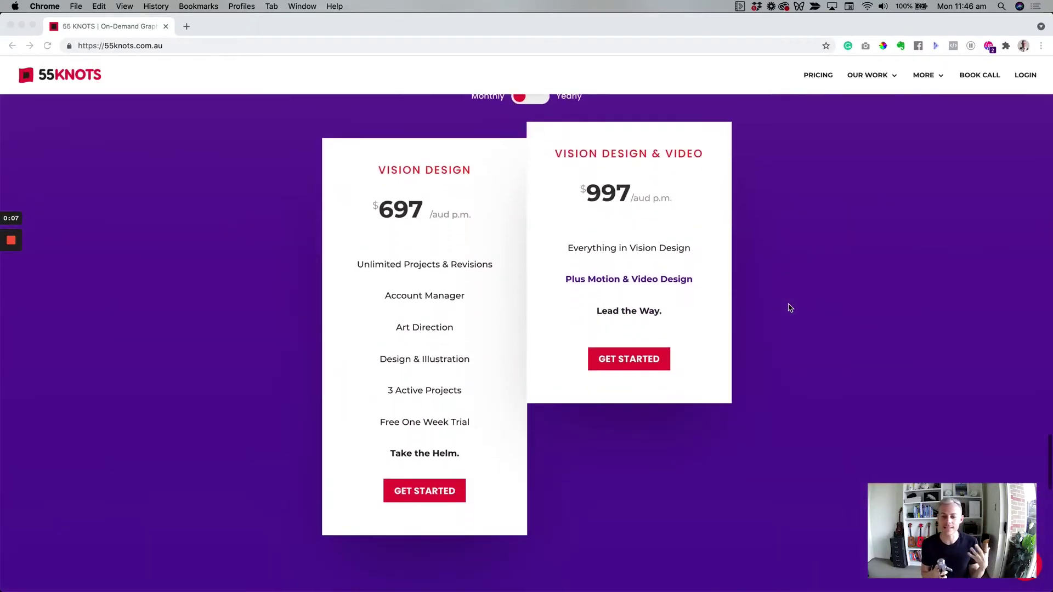
pyautogui.scroll(1, 789, 308)
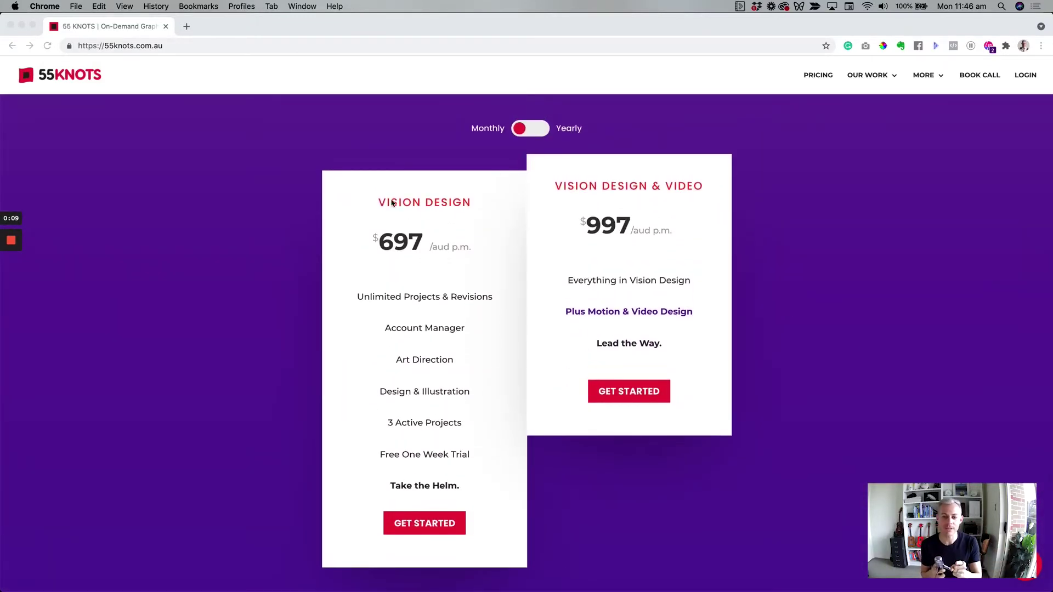
pyautogui.click(525, 130)
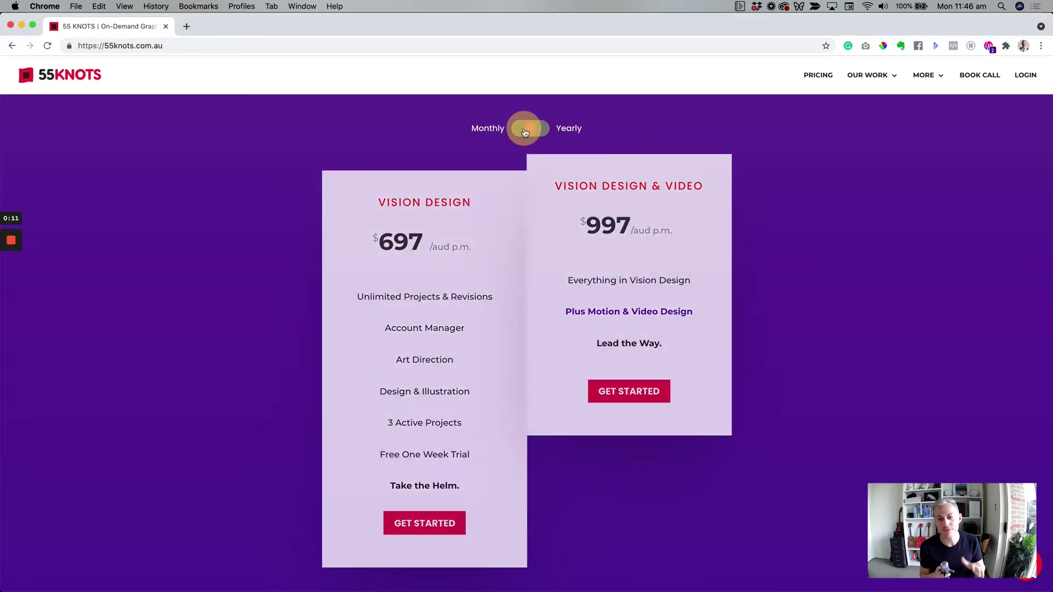
pyautogui.click(525, 132)
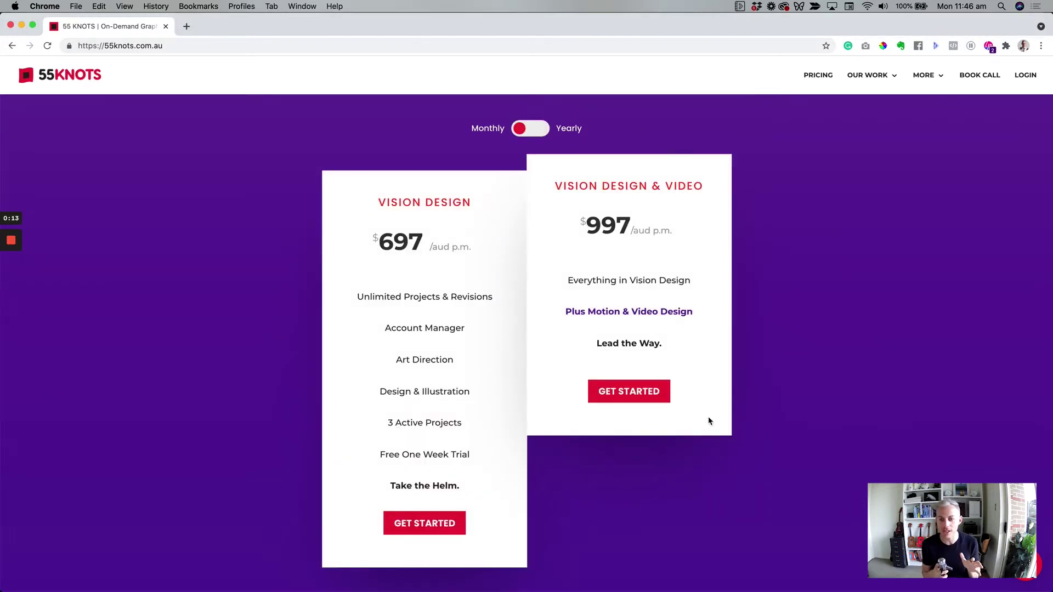
pyautogui.click(626, 396)
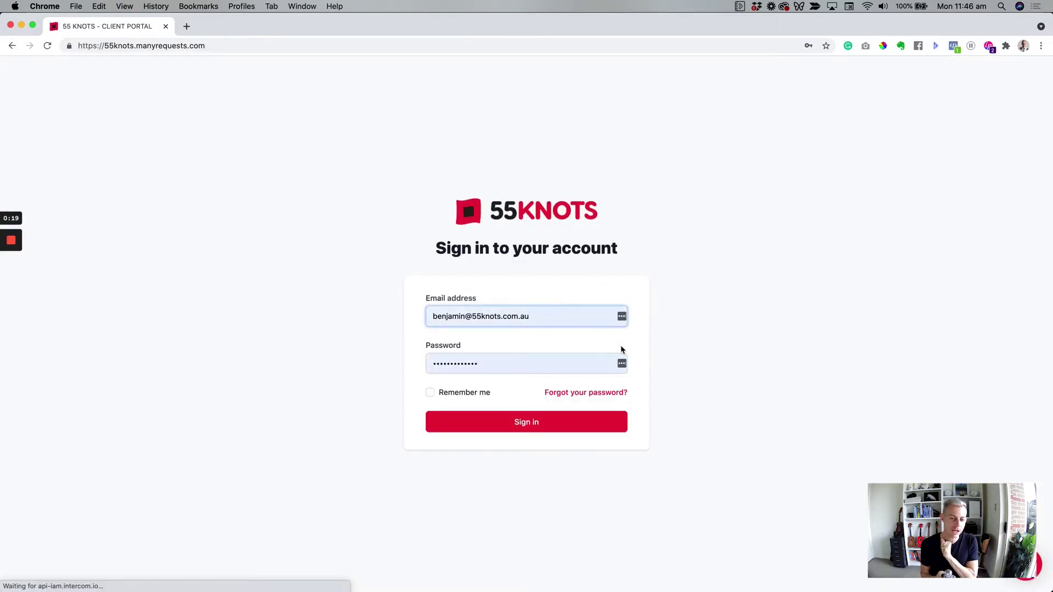
# Sign in to the client portal using the saved Chrome autofill login.
pyautogui.click(562, 310)
pyautogui.click(497, 65)
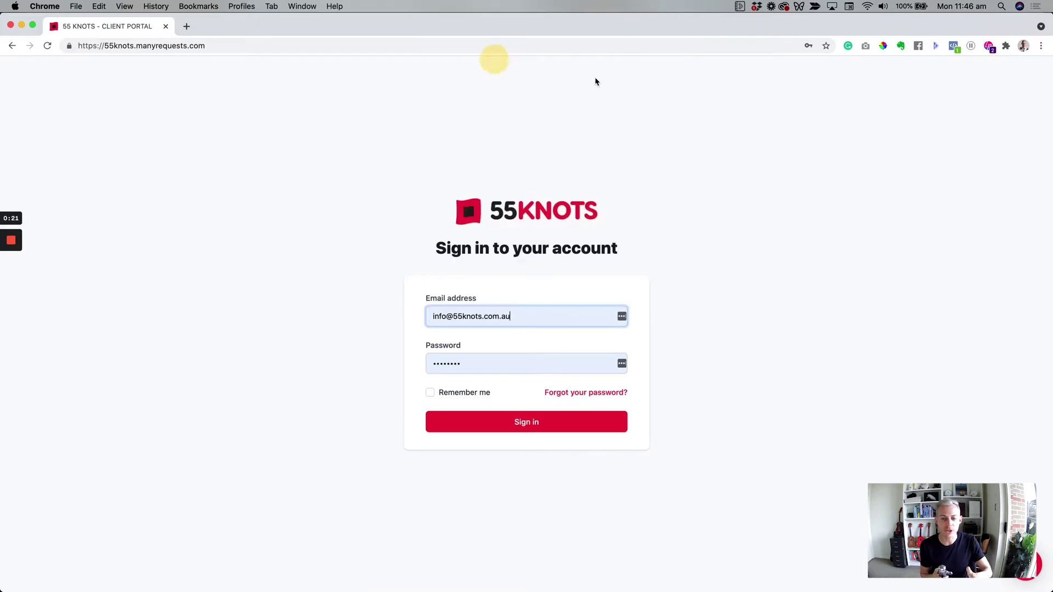
pyautogui.click(531, 428)
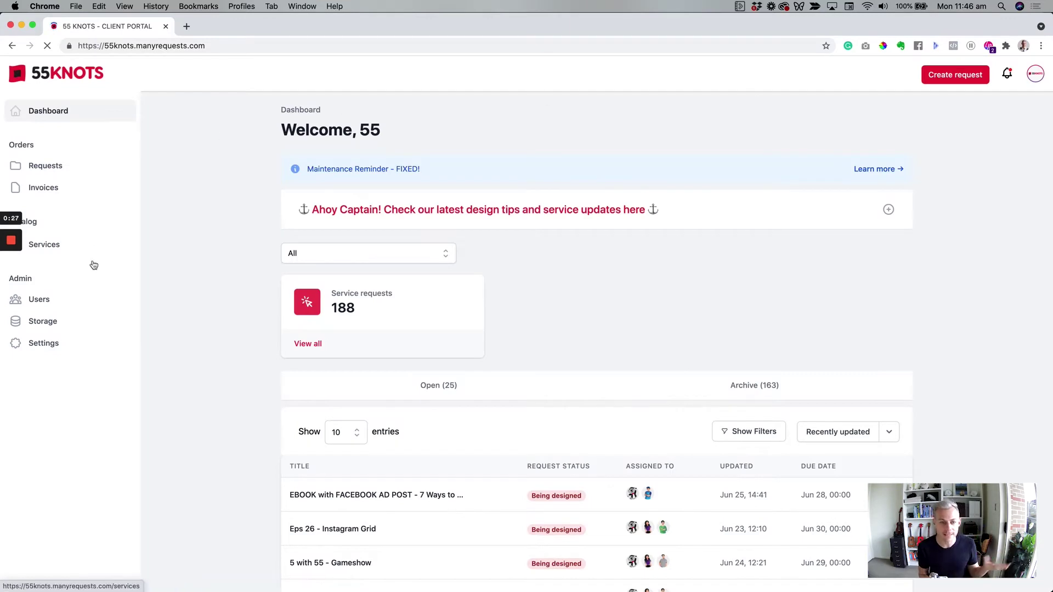
# Expand the Ahoy Captain panel and read through the design tips and service updates.
pyautogui.click(890, 218)
pyautogui.scroll(-3, 892, 236)
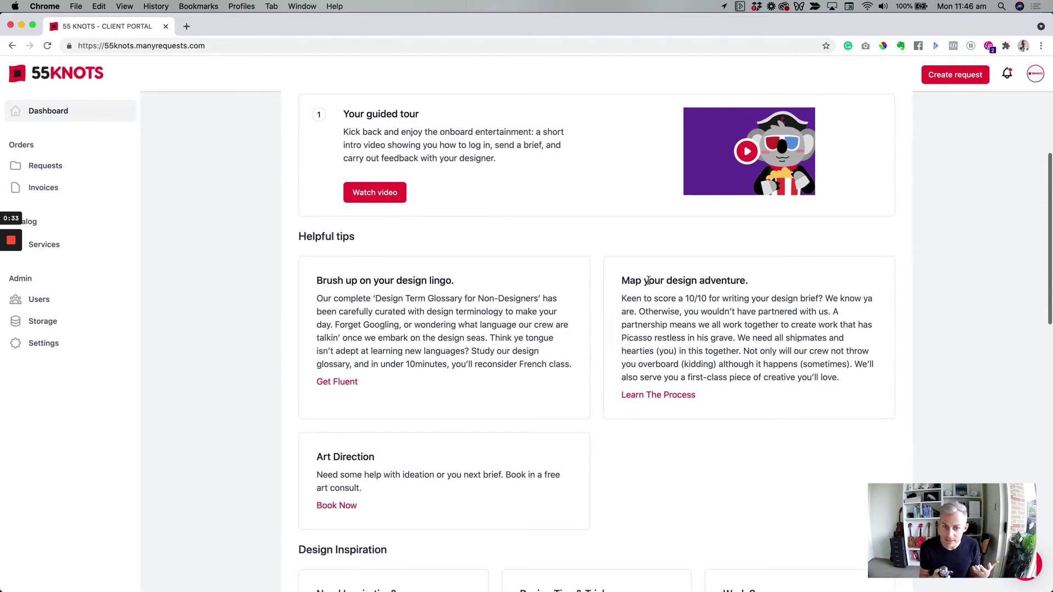
pyautogui.scroll(-3, 412, 449)
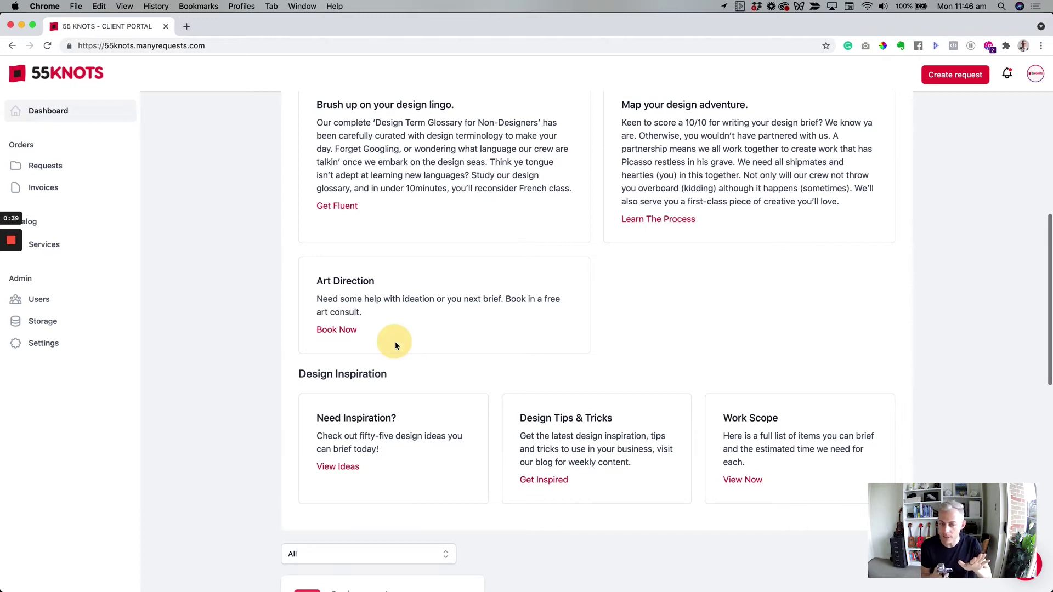
pyautogui.moveTo(395, 344); pyautogui.dragTo(665, 306)
pyautogui.scroll(-2, 750, 348)
pyautogui.click(792, 409)
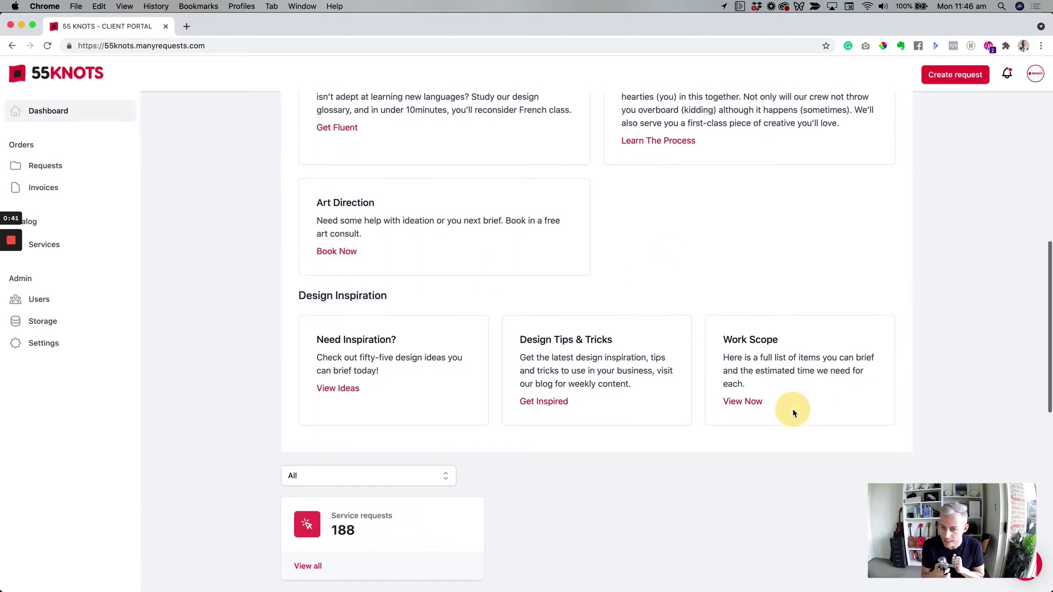
# Collapse the tips and updates panel and start a new service request.
pyautogui.scroll(3, 602, 392)
pyautogui.scroll(5, 603, 391)
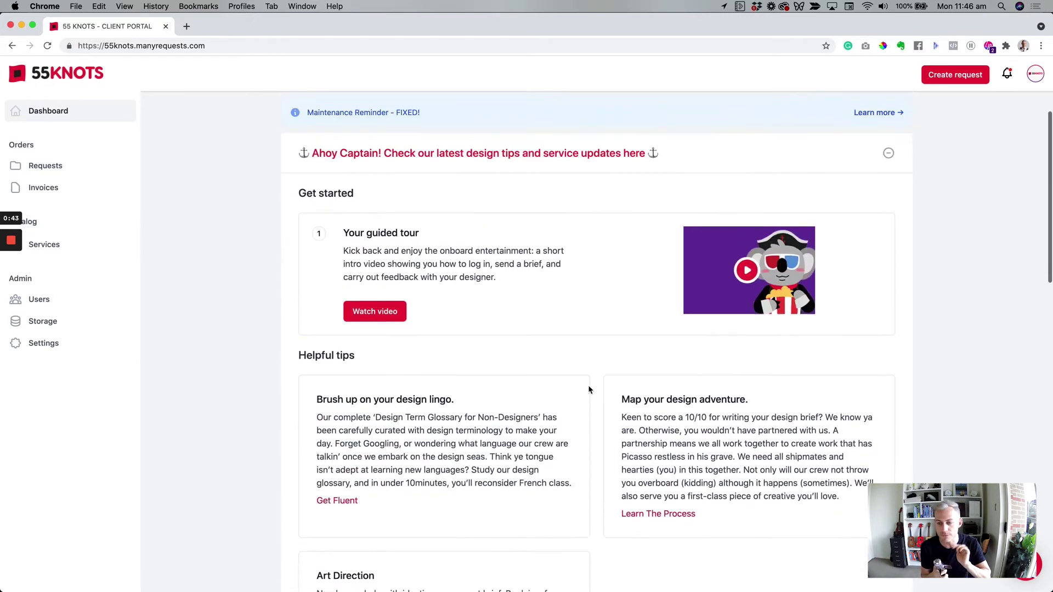
pyautogui.click(505, 218)
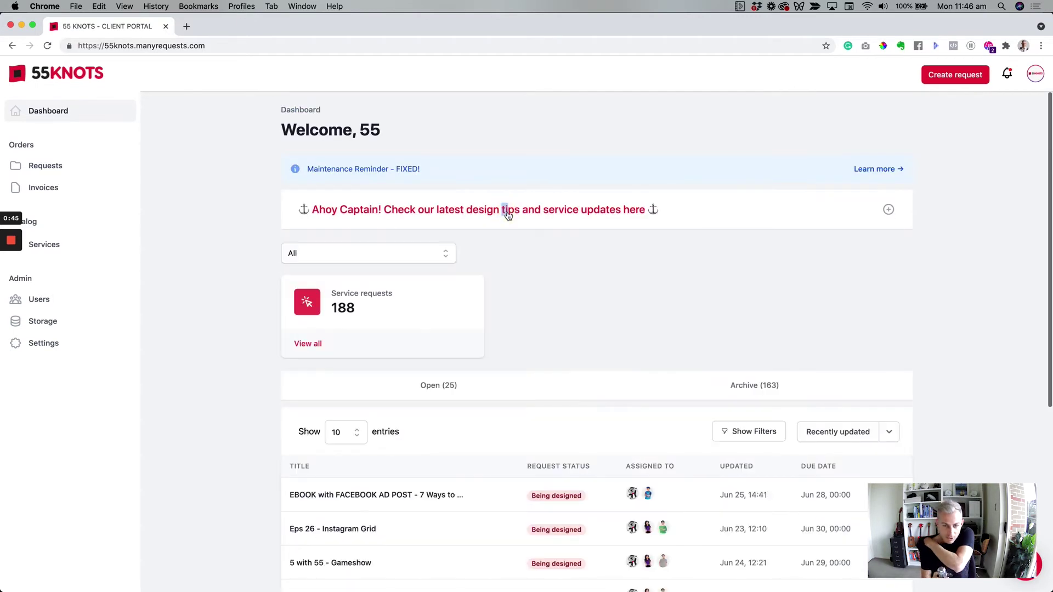
pyautogui.click(961, 80)
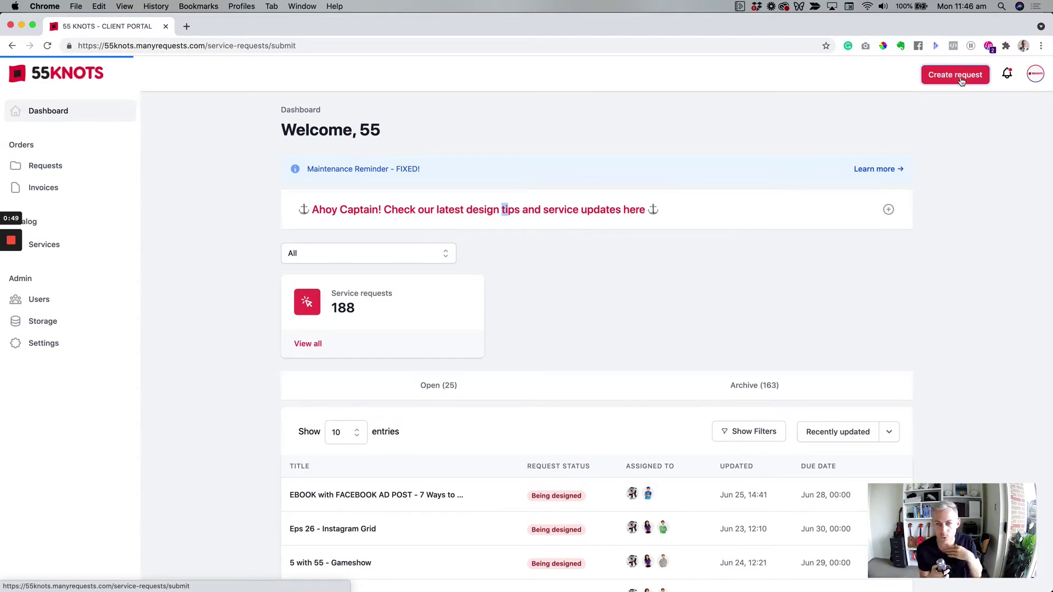
# Look over the empty Submit service request form's fields down to Submit, then go to Storage.
pyautogui.click(339, 298)
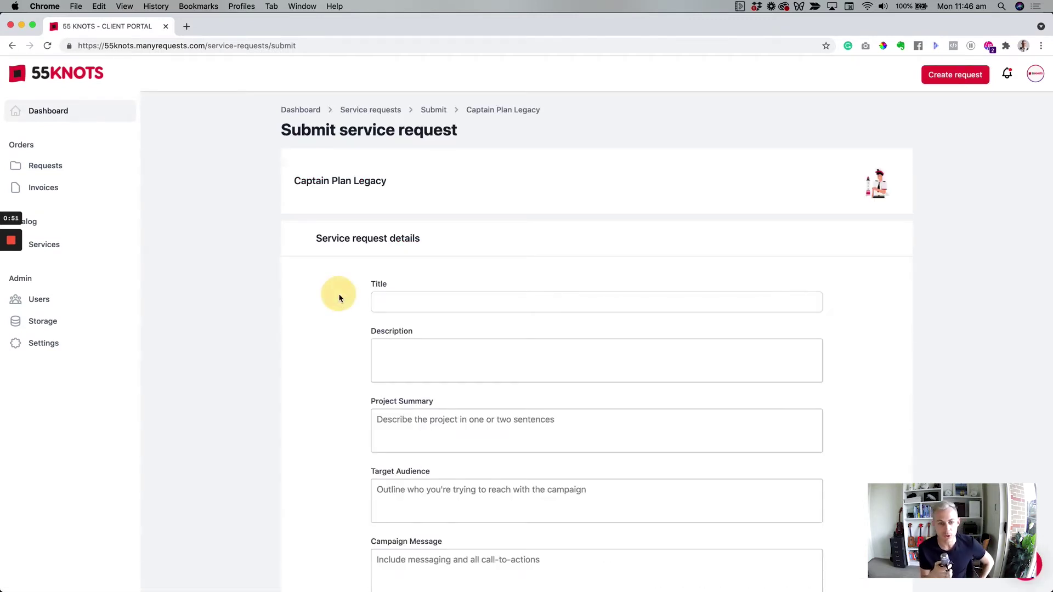
pyautogui.scroll(-3, 339, 299)
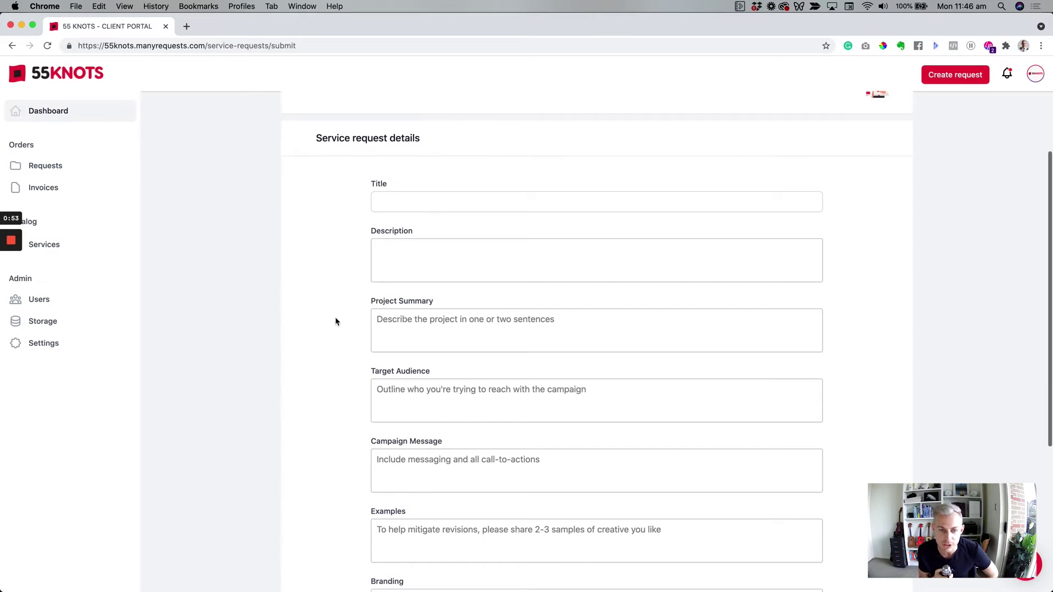
pyautogui.click(335, 317)
pyautogui.scroll(-4, 336, 313)
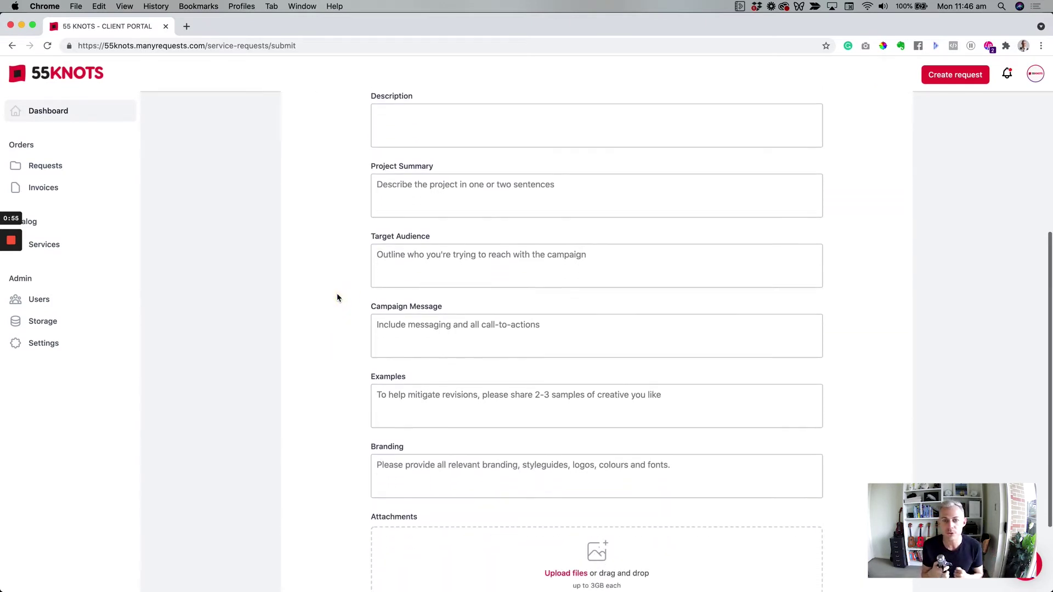
pyautogui.scroll(-2, 337, 298)
pyautogui.click(339, 279)
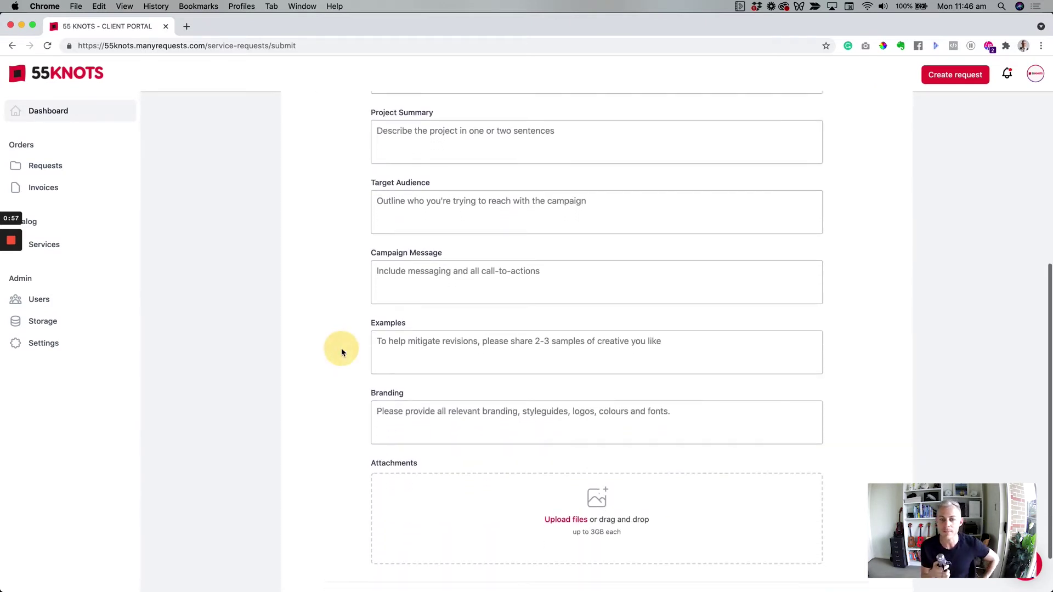
pyautogui.click(346, 411)
pyautogui.scroll(-2, 347, 413)
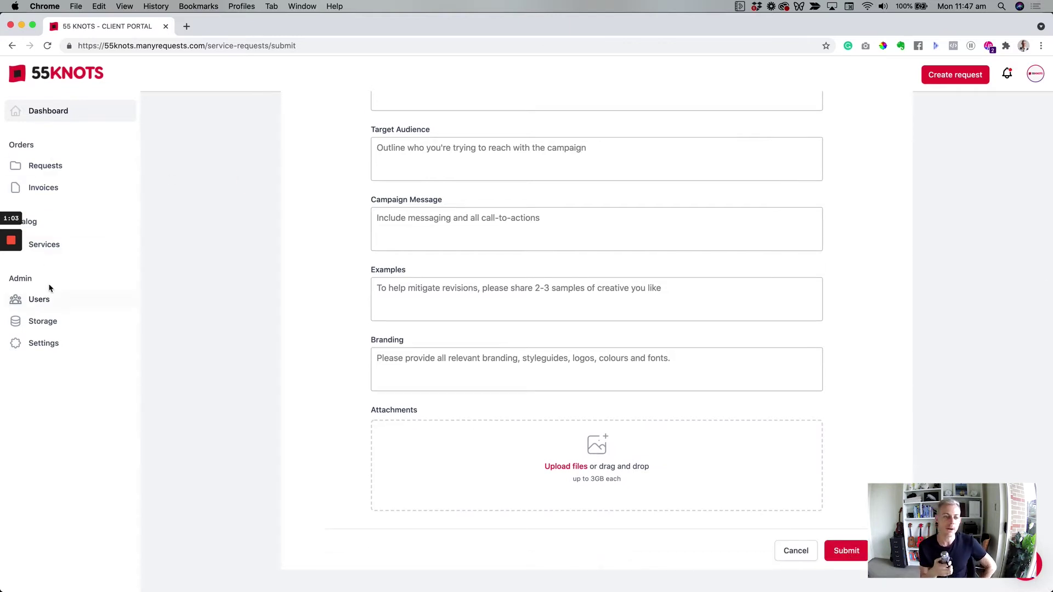
pyautogui.click(42, 322)
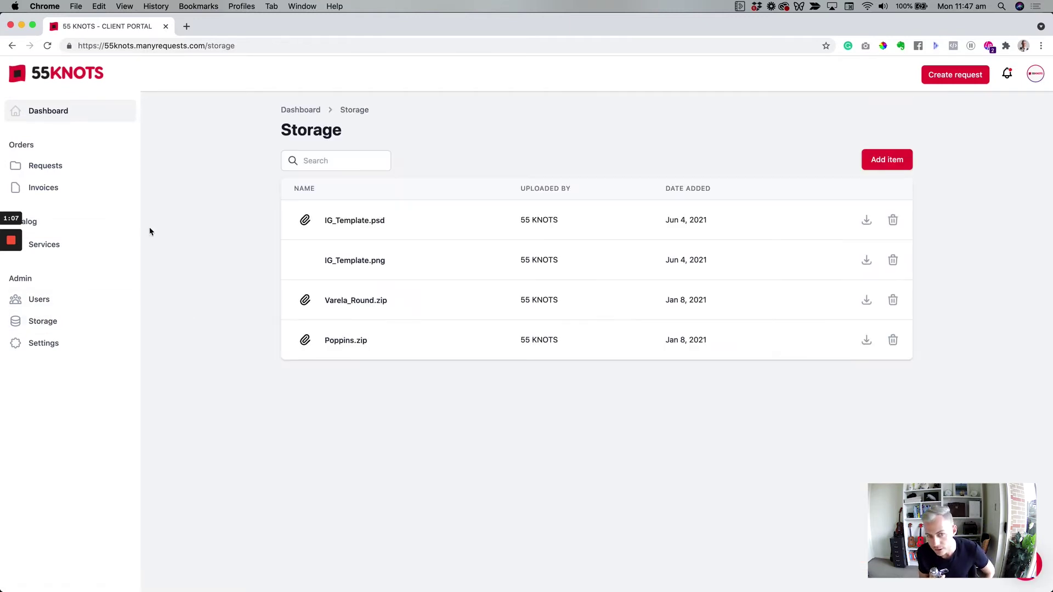
# Look over the four stored files, including IG_Template.psd and Poppins.zip, then go to Users.
pyautogui.click(890, 167)
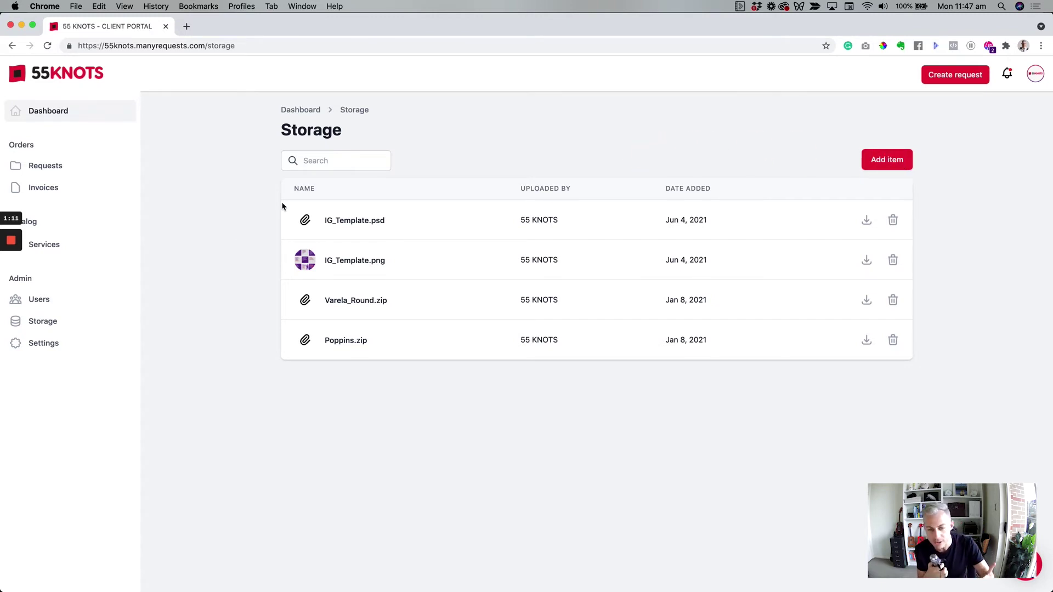
pyautogui.click(42, 306)
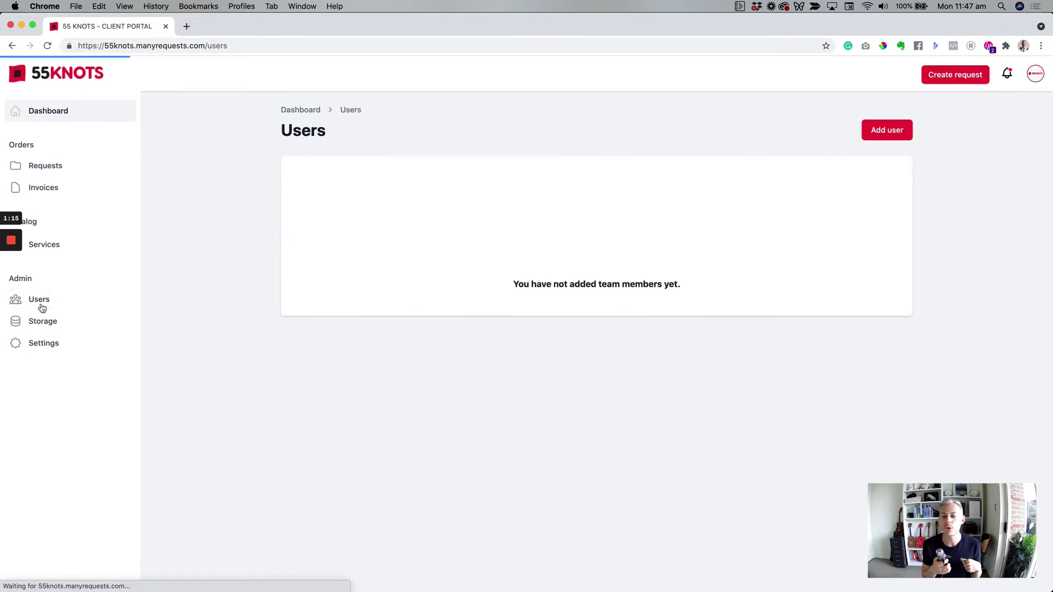
# View the Users page's empty state showing no team members added yet.
pyautogui.doubleClick(917, 147)
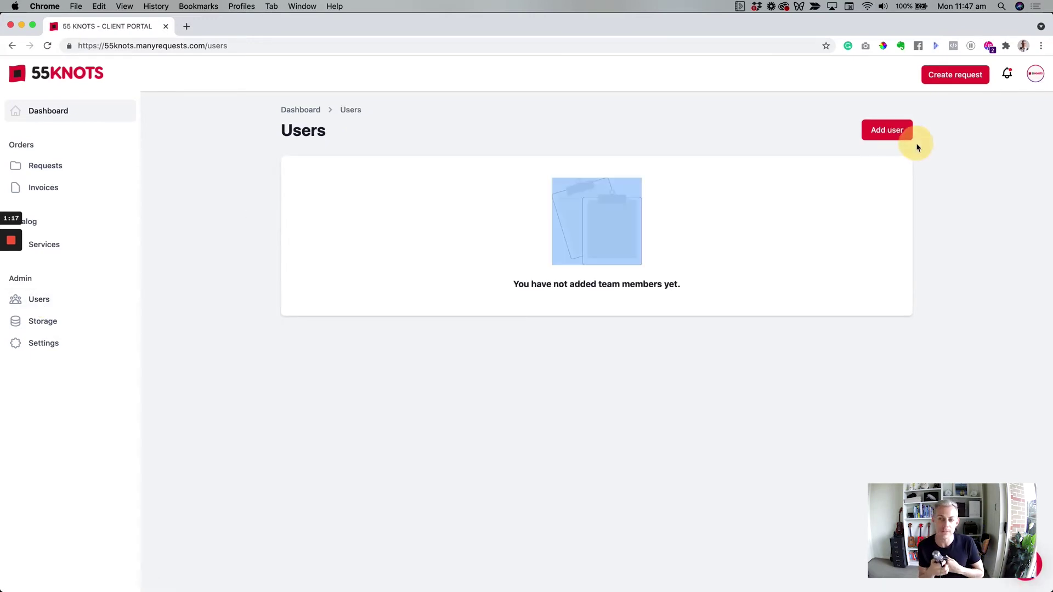
pyautogui.click(408, 338)
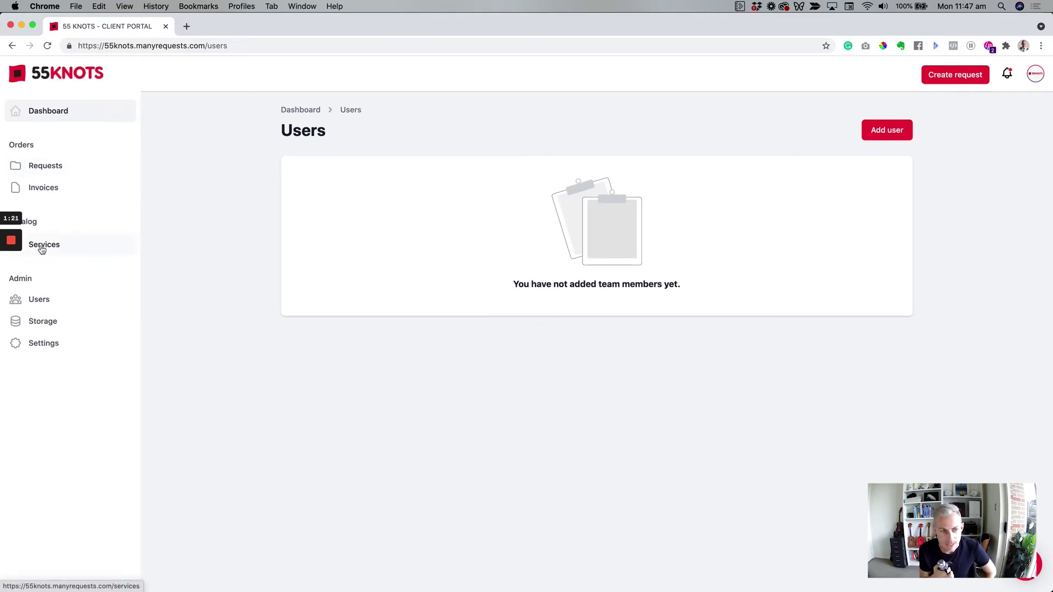
# Open the 'INSTA CAROUSEL: Share your brand story' request from the Open requests list.
pyautogui.click(48, 171)
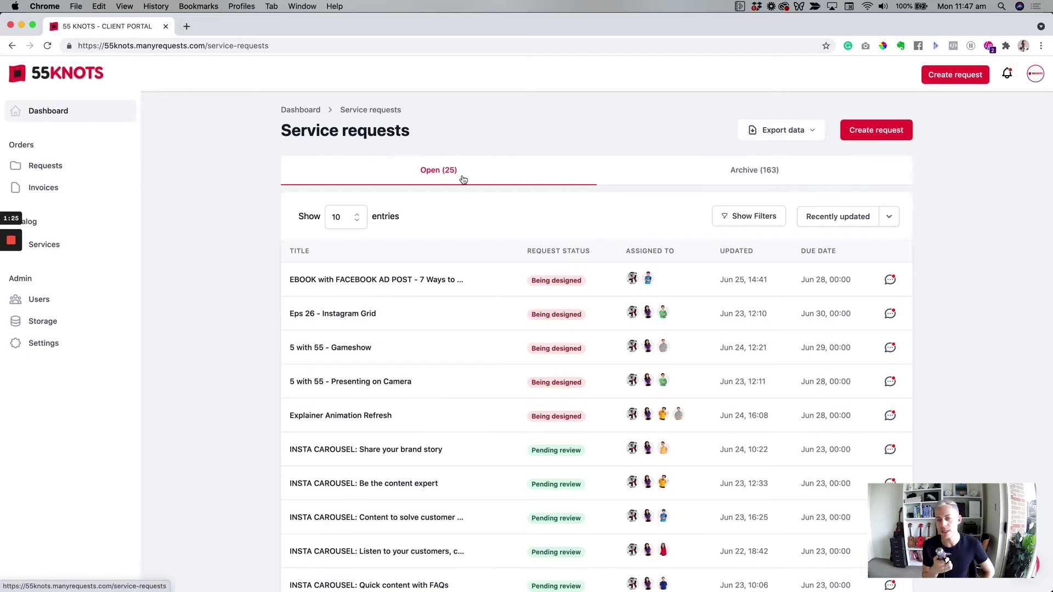
pyautogui.scroll(-2, 464, 180)
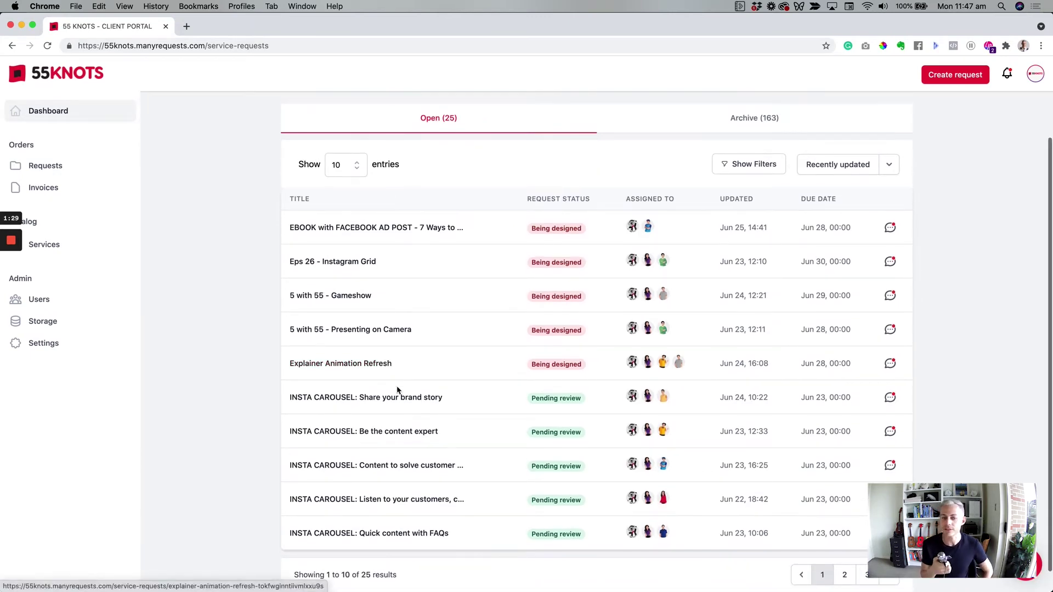
pyautogui.scroll(-1, 404, 405)
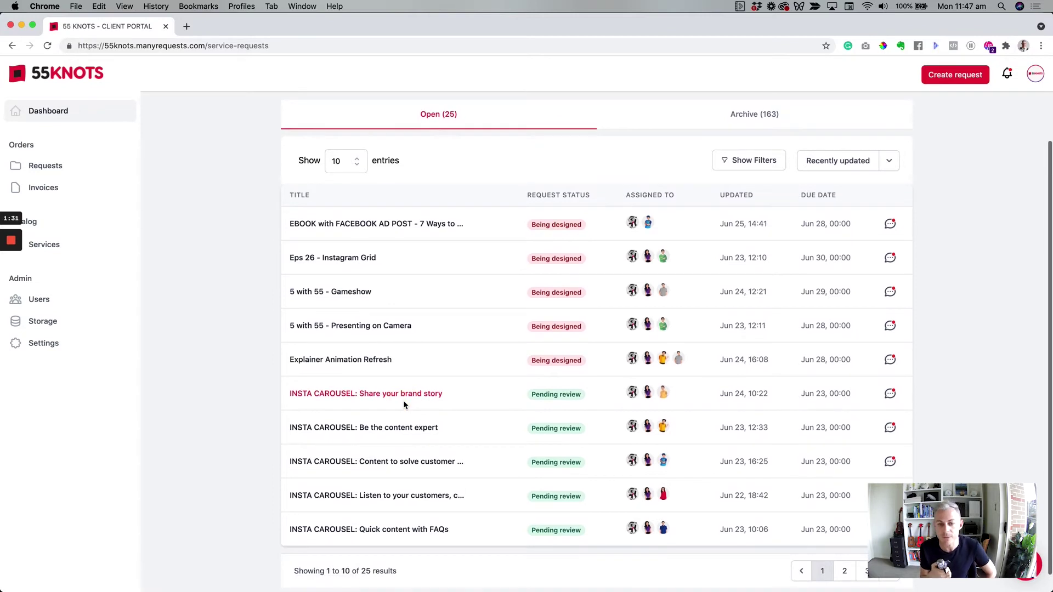
pyautogui.click(405, 398)
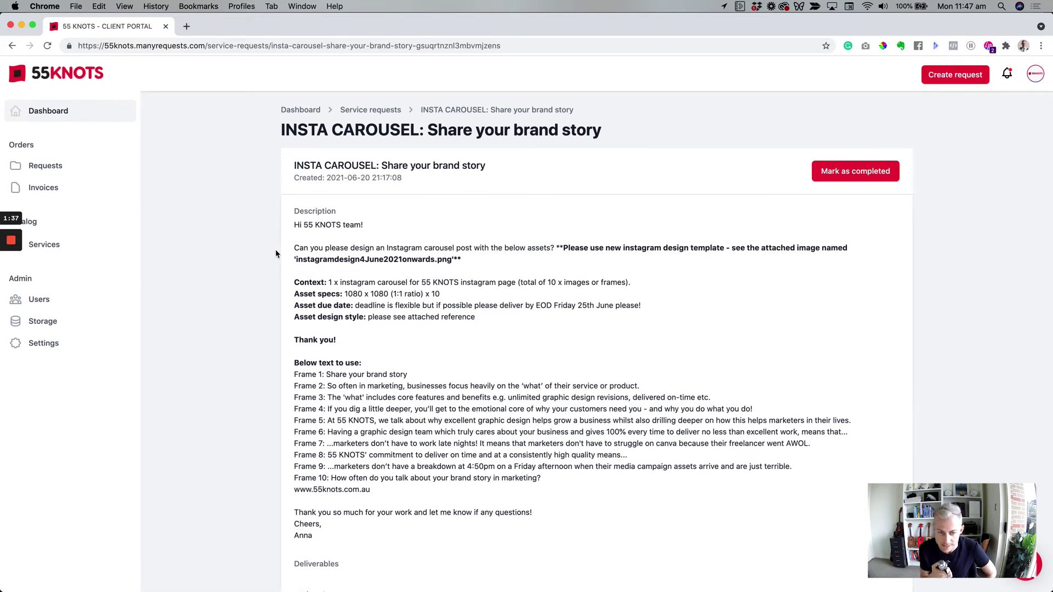
pyautogui.scroll(-10, 872, 366)
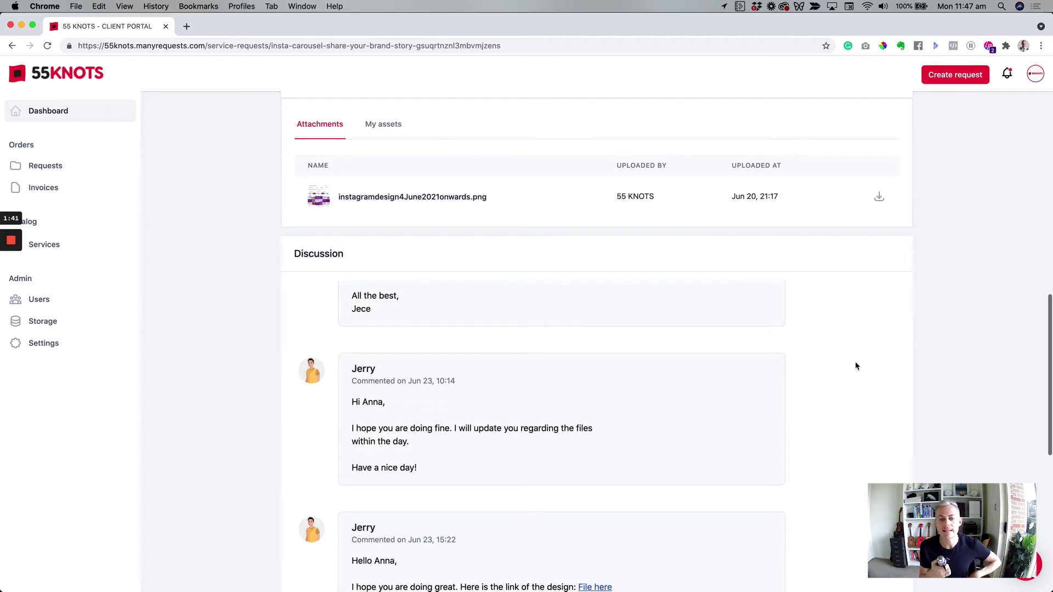
pyautogui.scroll(3, 823, 365)
pyautogui.scroll(-10, 643, 379)
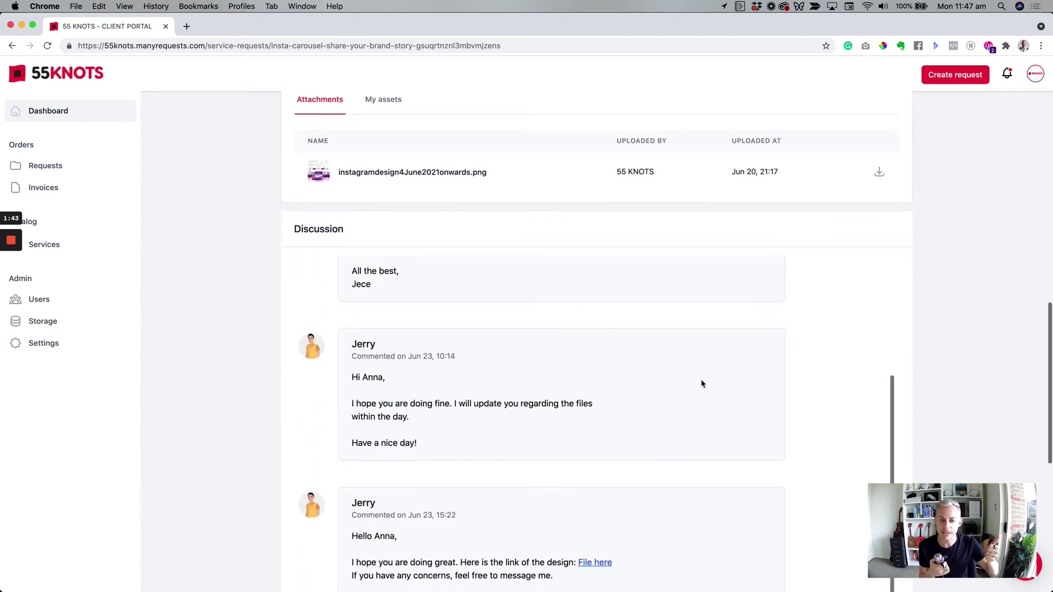
pyautogui.scroll(3, 630, 253)
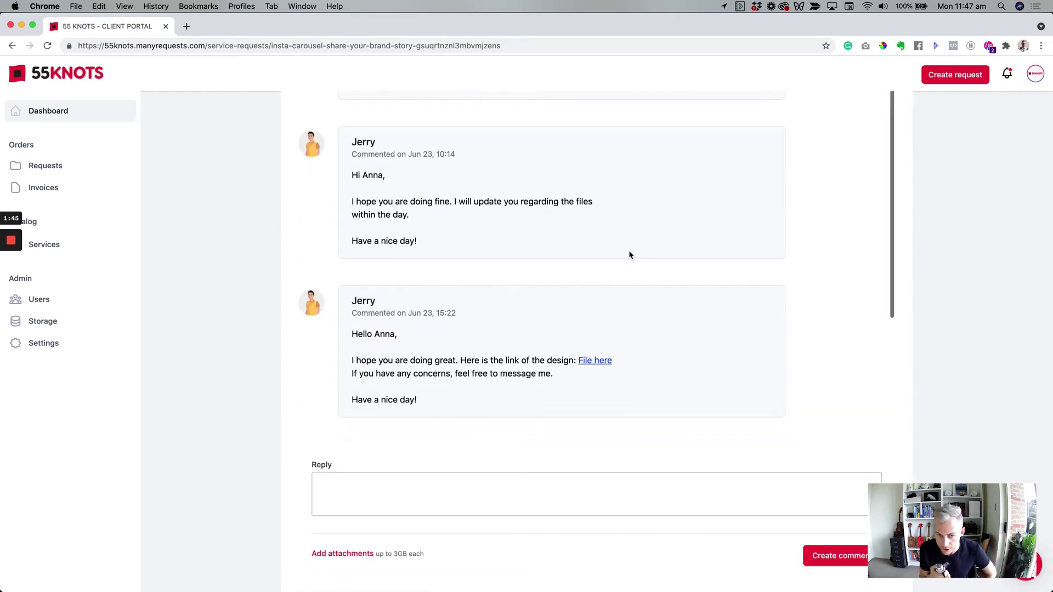
pyautogui.click(596, 362)
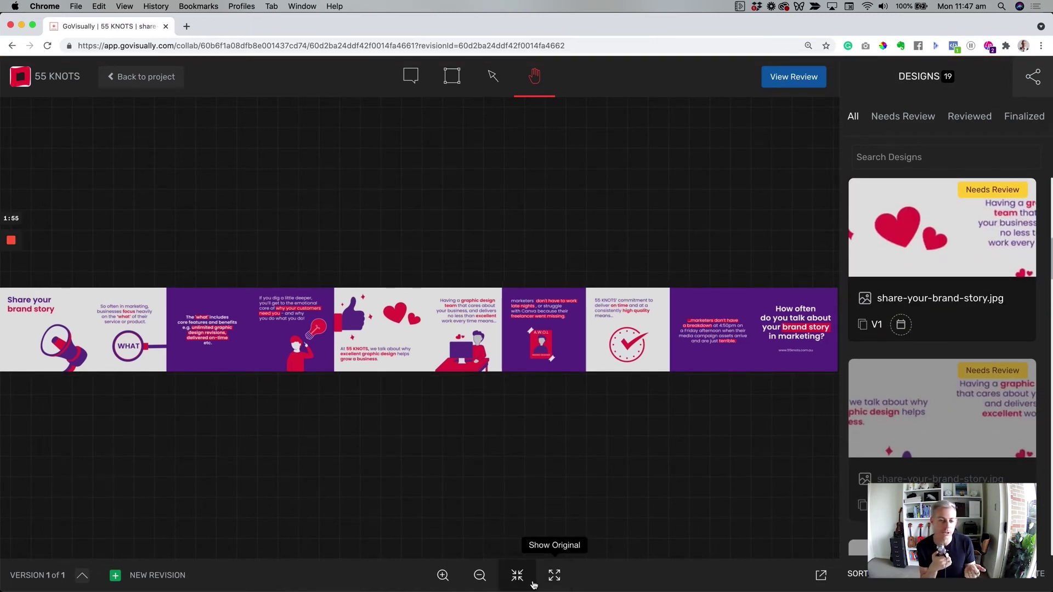
# View the carousel proof at original size, panning between the lightbulb and Share your brand story frames.
pyautogui.click(518, 576)
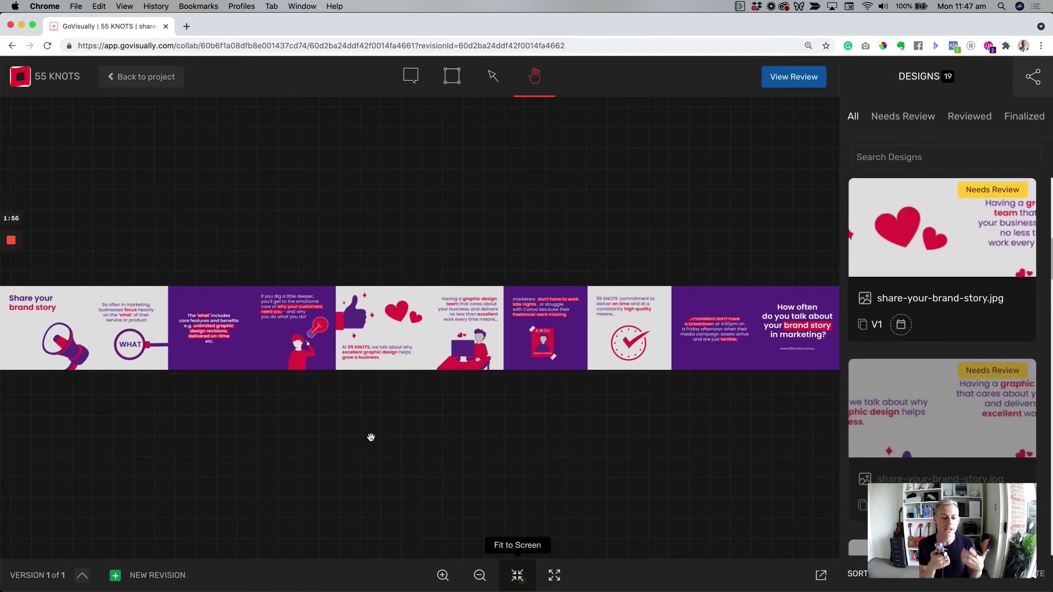
pyautogui.click(554, 576)
pyautogui.moveTo(260, 264); pyautogui.dragTo(969, 261)
pyautogui.moveTo(129, 258); pyautogui.dragTo(376, 255)
pyautogui.moveTo(66, 285); pyautogui.dragTo(383, 289)
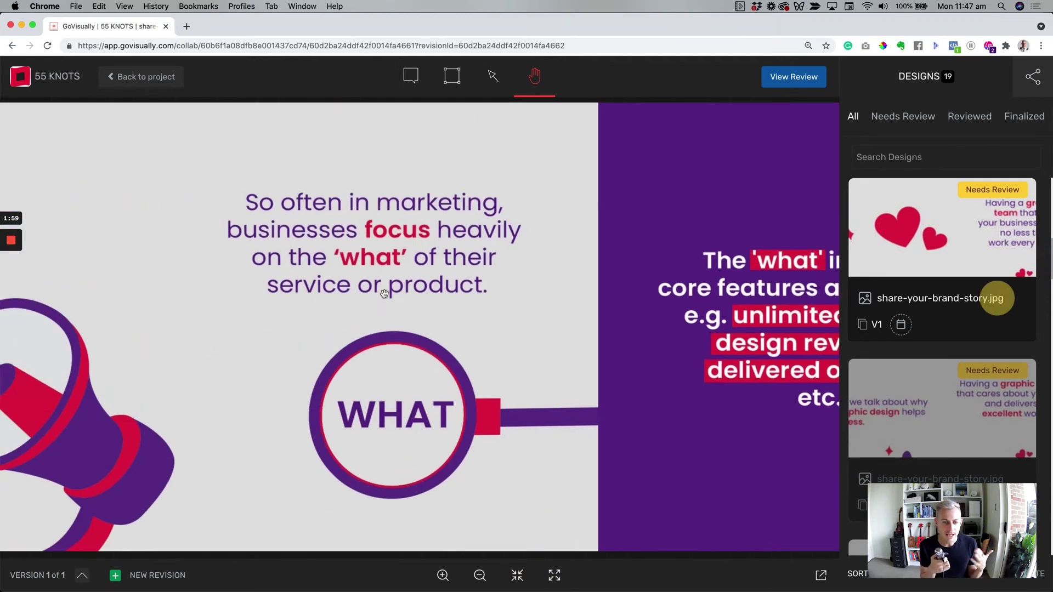
pyautogui.moveTo(310, 317); pyautogui.dragTo(752, 317)
# Zoom out to the whole carousel strip and pick the Comment tool.
pyautogui.click(481, 576)
pyautogui.click(481, 576)
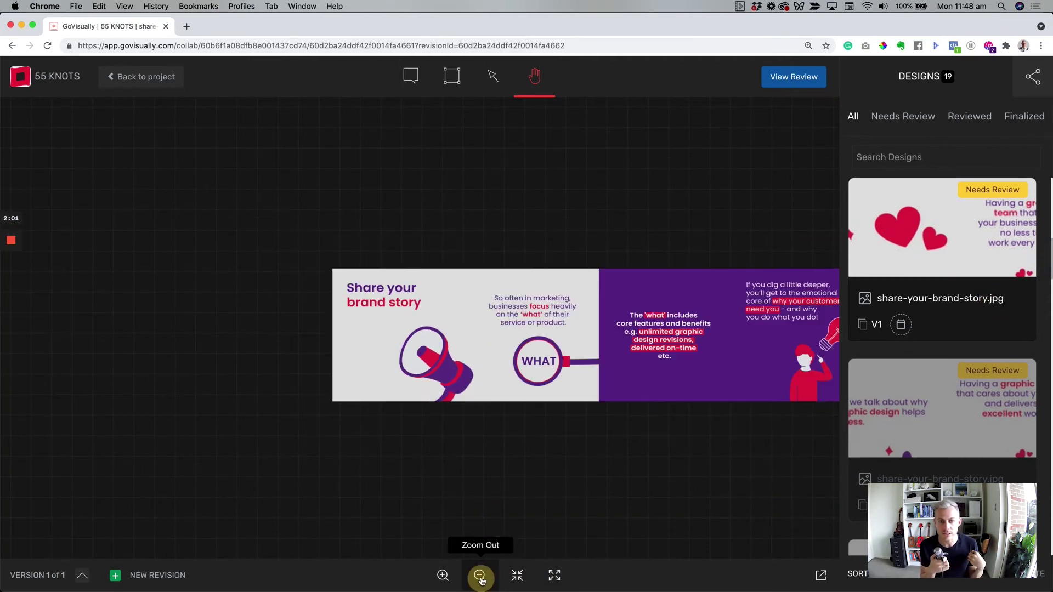
pyautogui.moveTo(482, 350); pyautogui.dragTo(315, 345)
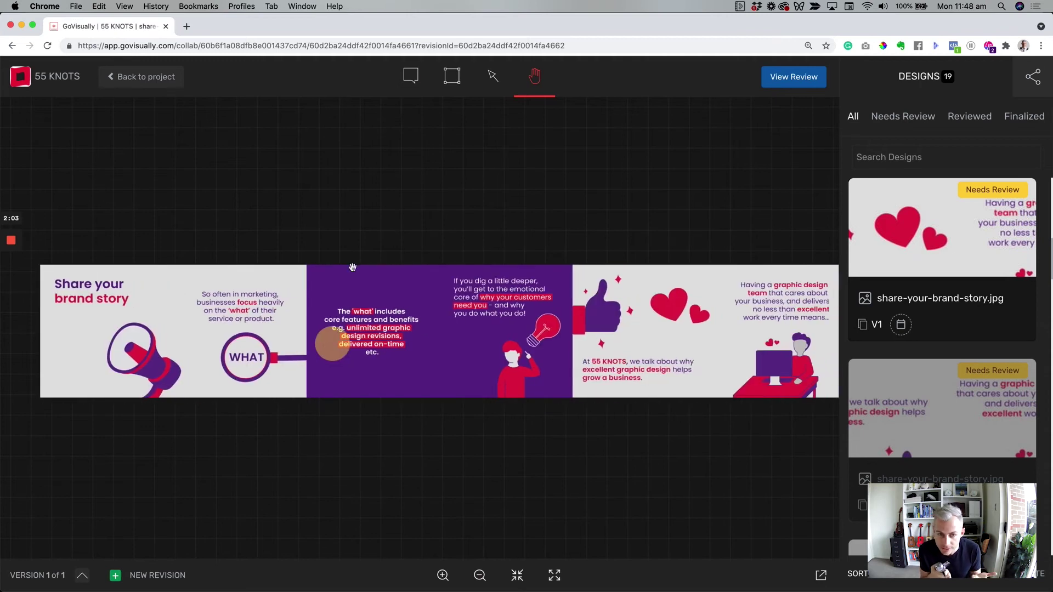
pyautogui.click(413, 80)
# Pin the comment 'Please make this green.' on the 'what' frame and post it.
pyautogui.click(374, 299)
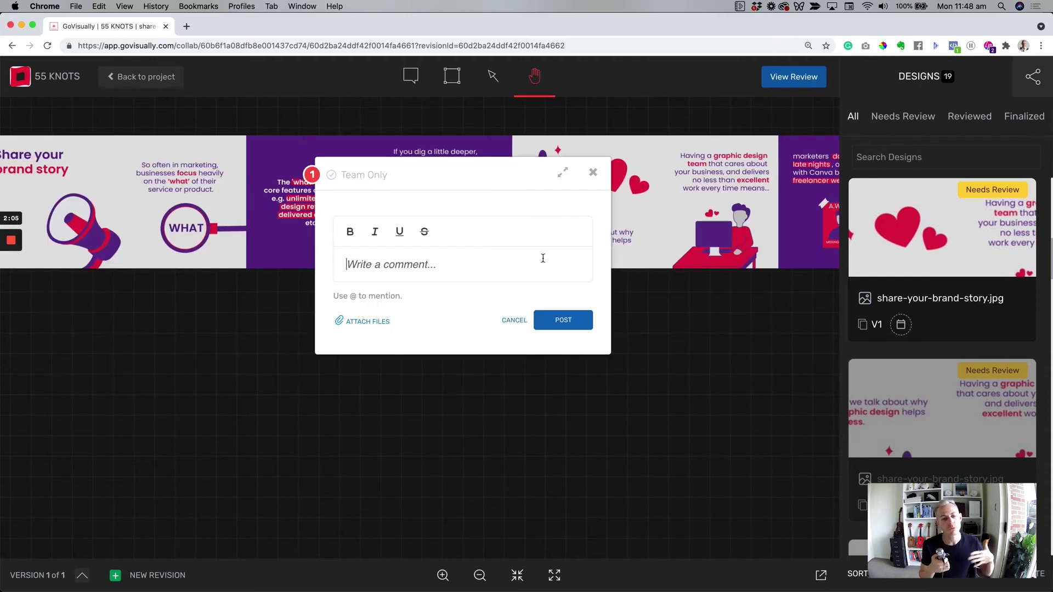
pyautogui.write('Please make this green.')
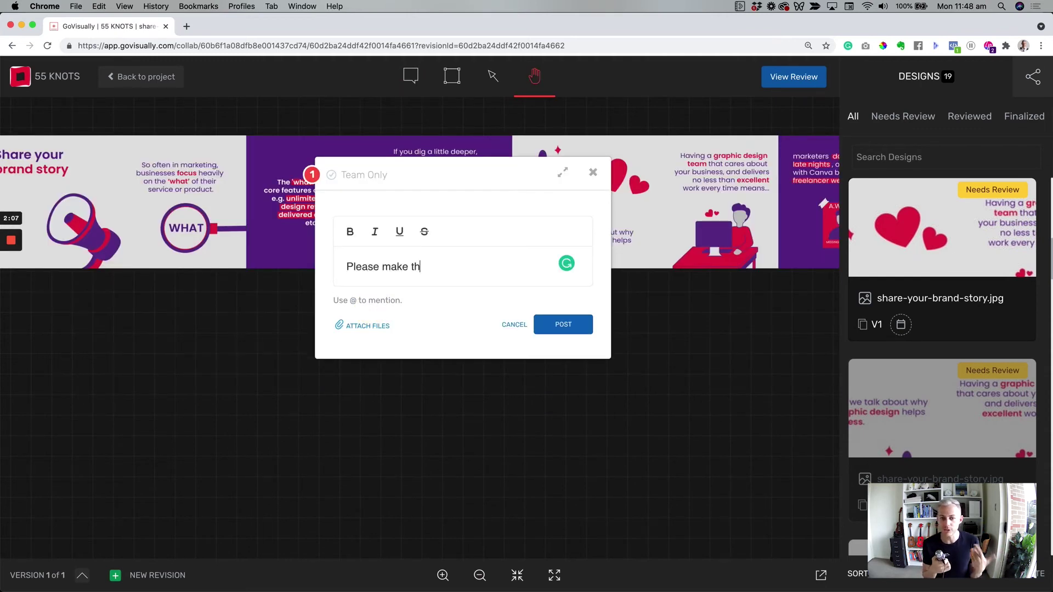
pyautogui.click(554, 331)
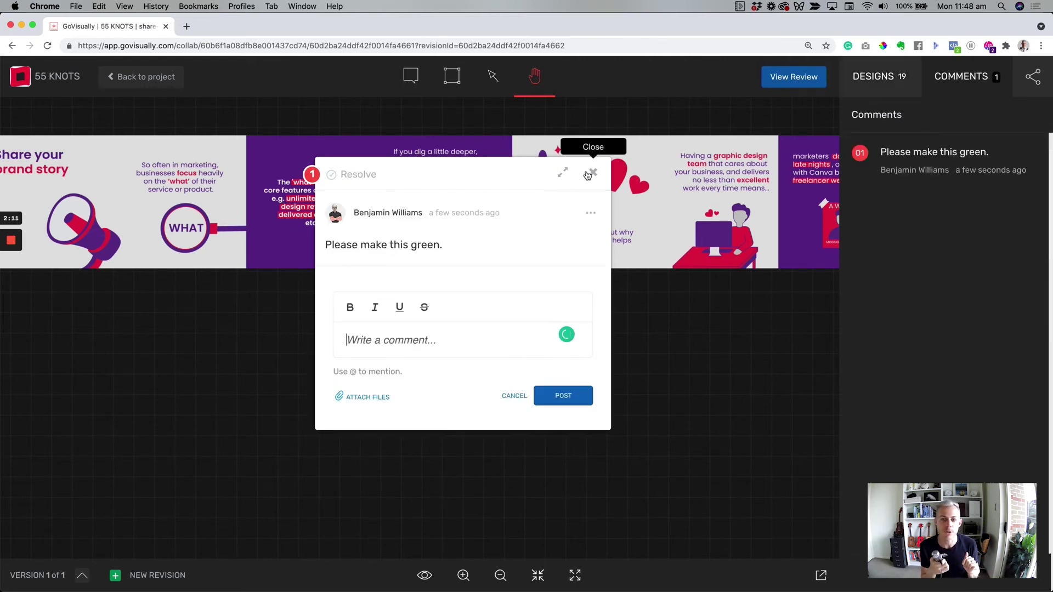
pyautogui.click(587, 175)
# Post a 'LOVE <3' comment on the A.W.O.L. frame, then return to the client portal request.
pyautogui.moveTo(790, 181)
pyautogui.mouseDown()
pyautogui.moveTo(588, 263)
pyautogui.moveTo(385, 272)
pyautogui.mouseUp()
pyautogui.moveTo(653, 268); pyautogui.dragTo(518, 275)
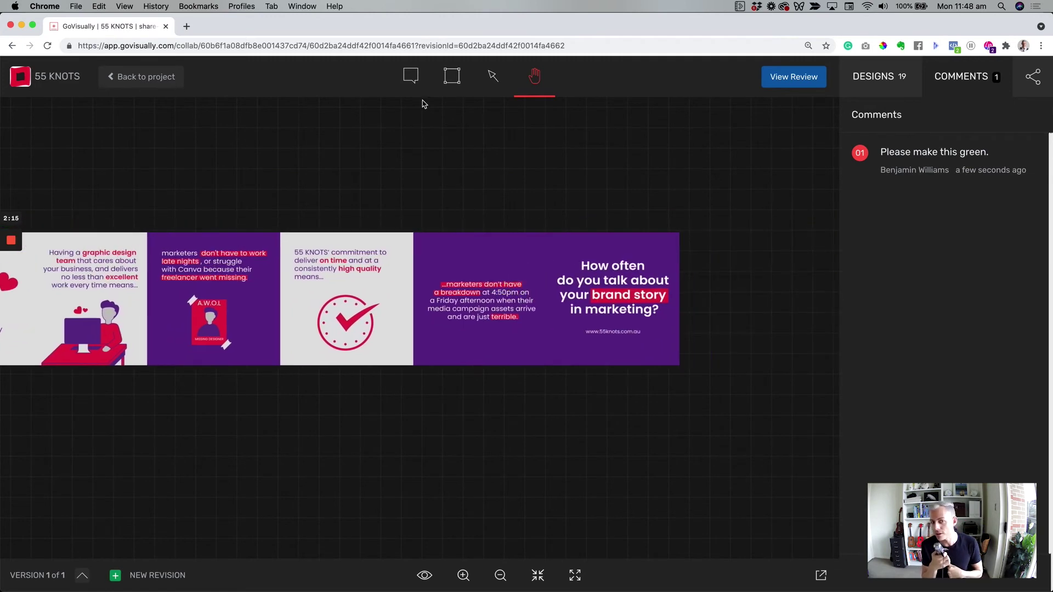
pyautogui.click(411, 76)
pyautogui.click(216, 316)
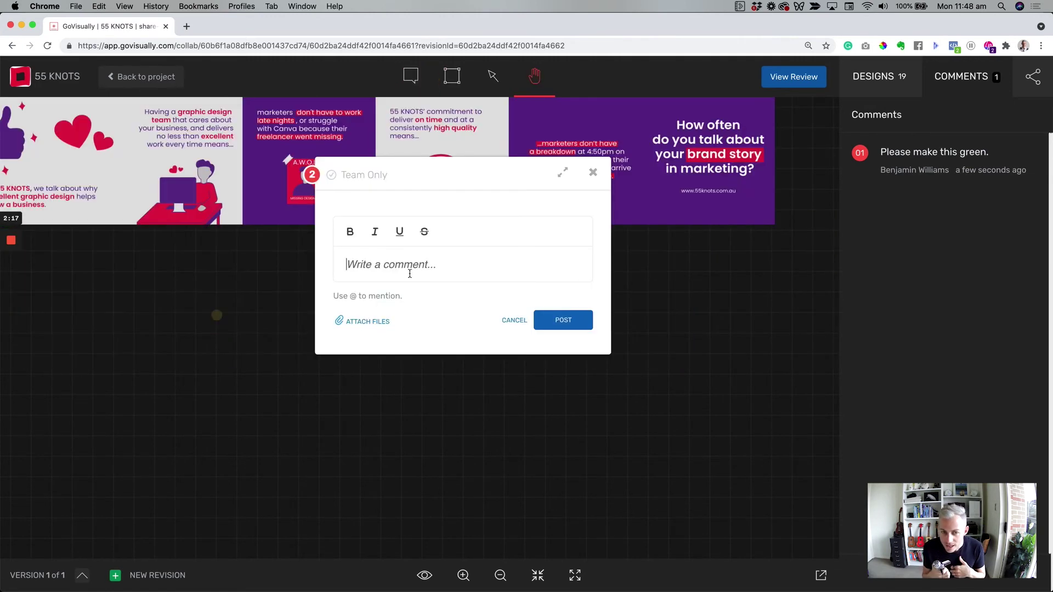
pyautogui.write('LOVE <3')
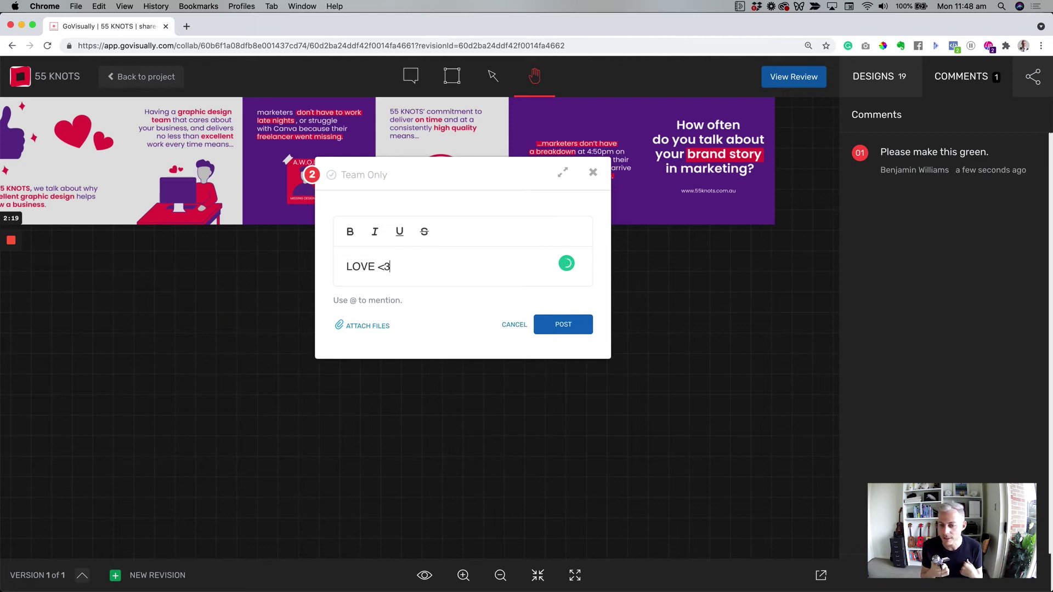
pyautogui.click(573, 324)
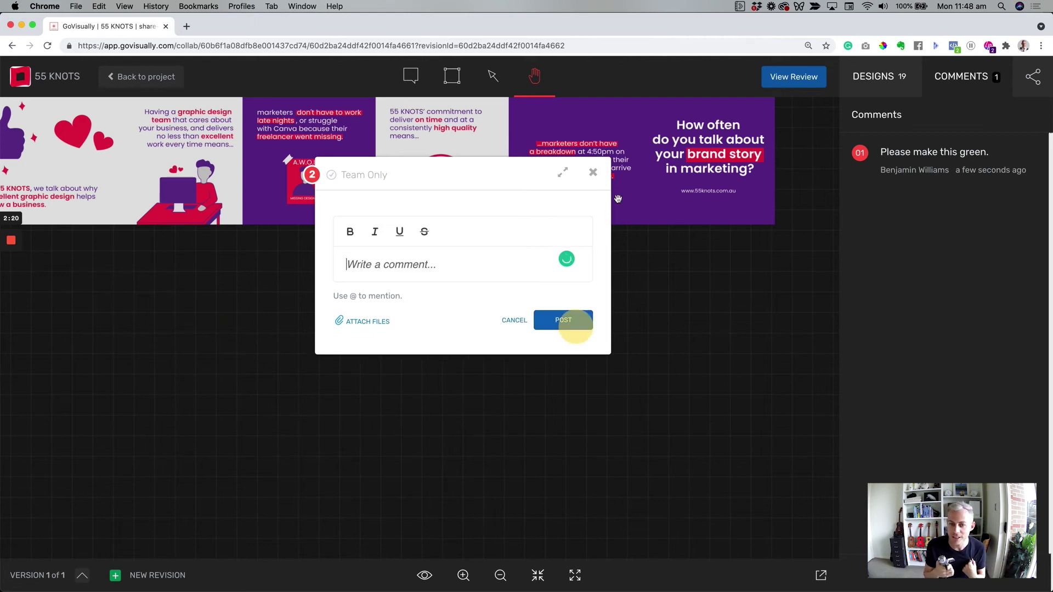
pyautogui.click(594, 173)
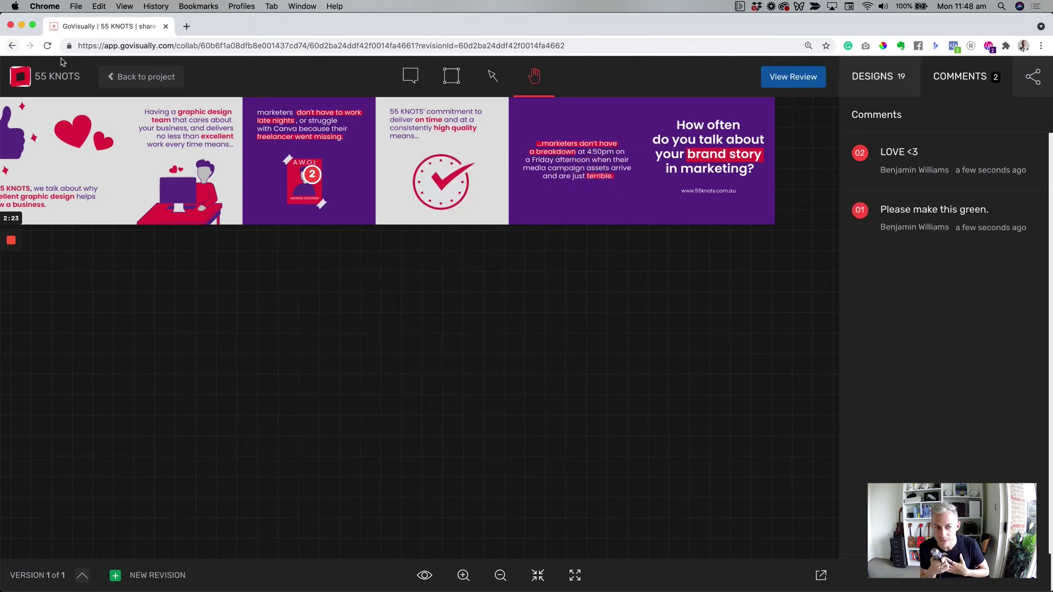
pyautogui.rightClick(11, 46)
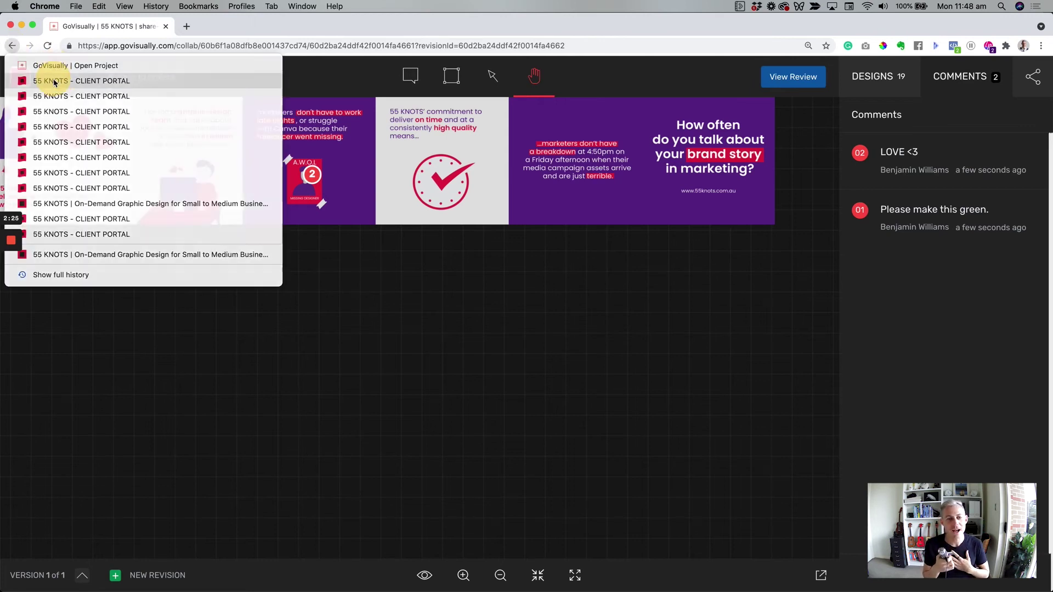
pyautogui.click(47, 74)
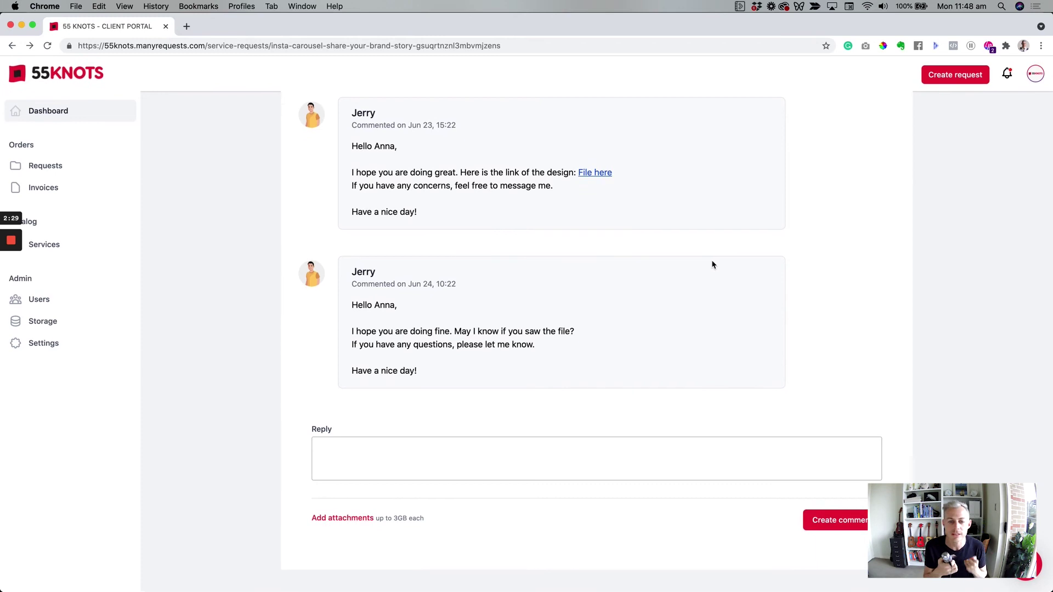
# Post the reply 'This is great, please send final files.' on the carousel request.
pyautogui.scroll(2, 713, 264)
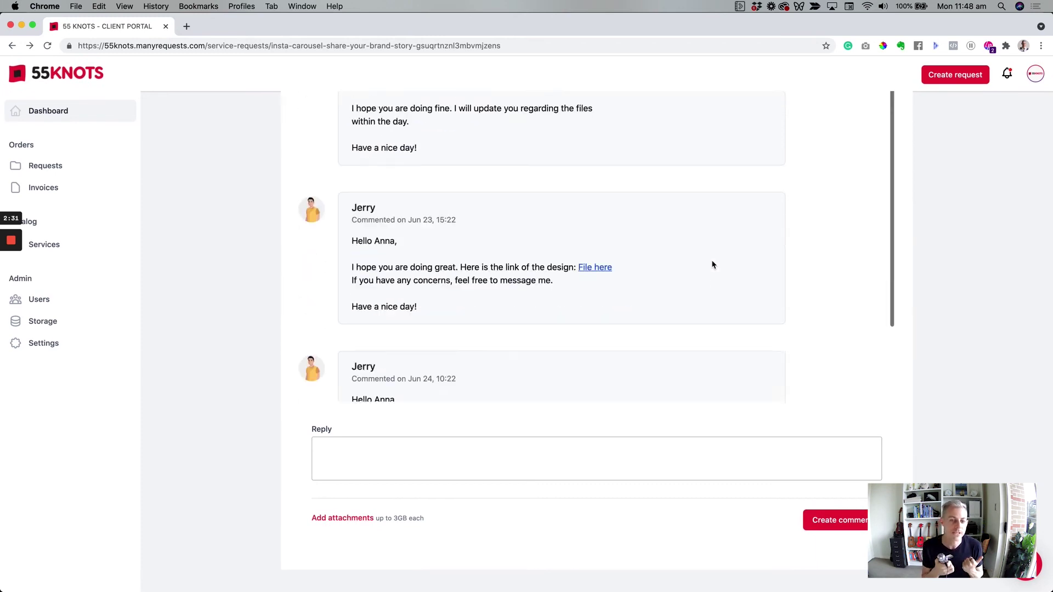
pyautogui.scroll(-3, 713, 264)
pyautogui.click(396, 464)
pyautogui.write('A')
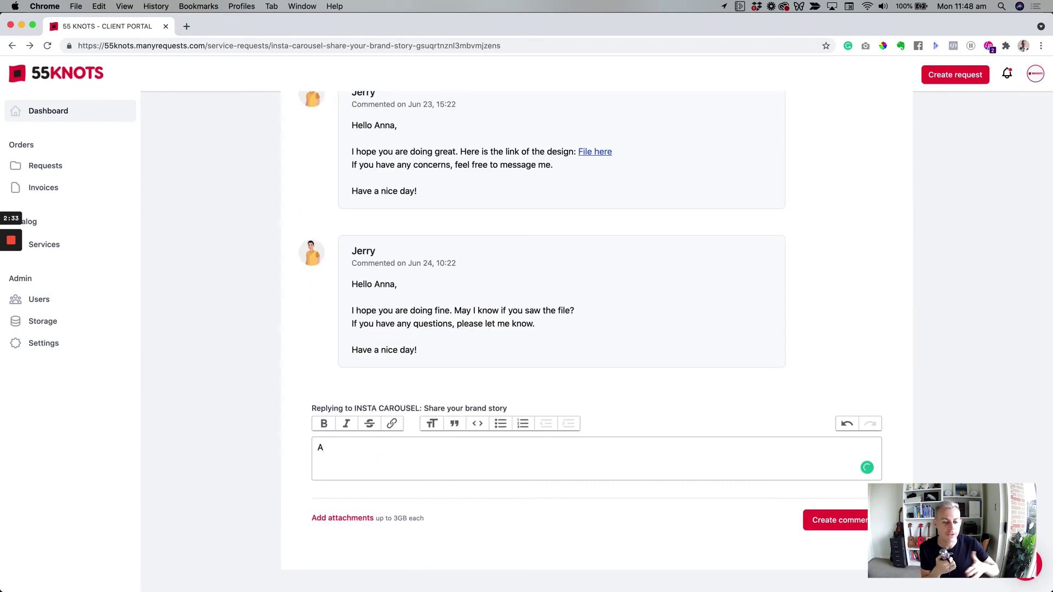
pyautogui.press('Return')
pyautogui.press('Return')
pyautogui.write('This is great, please send final files')
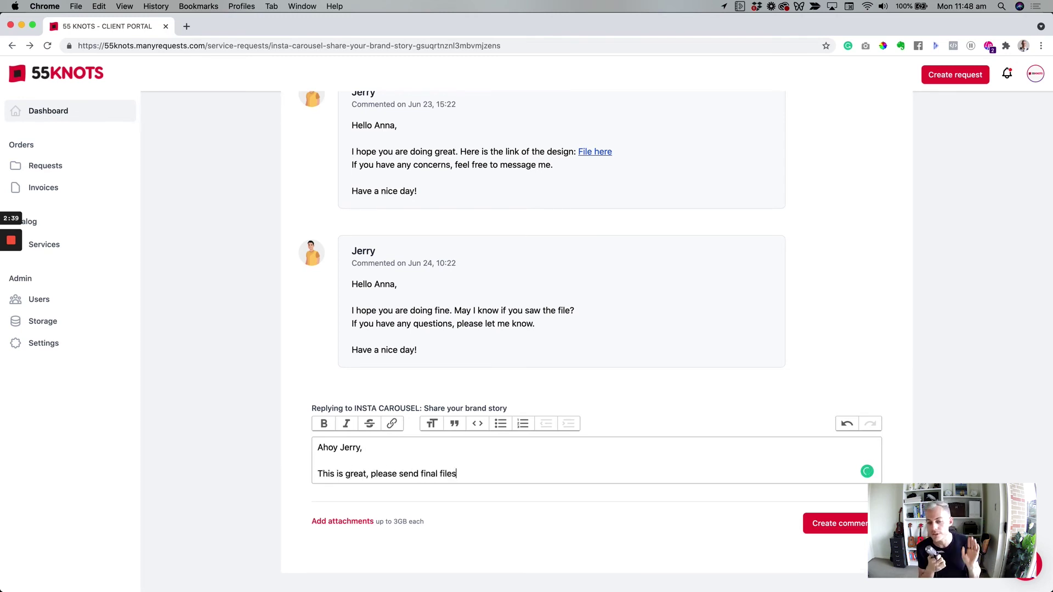
pyautogui.write('.')
pyautogui.press('Return')
pyautogui.press('Return')
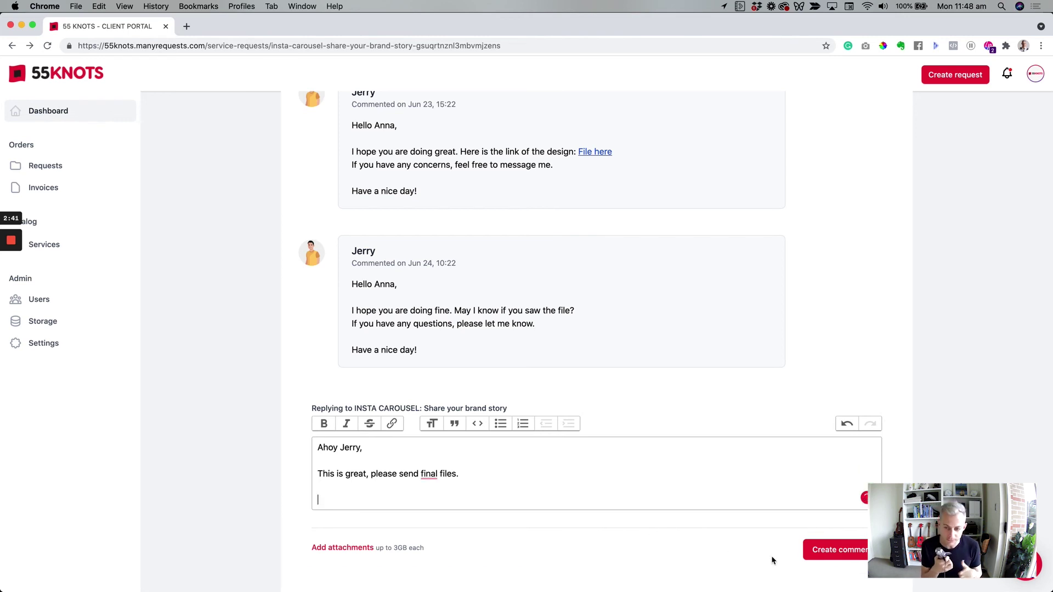
pyautogui.click(828, 549)
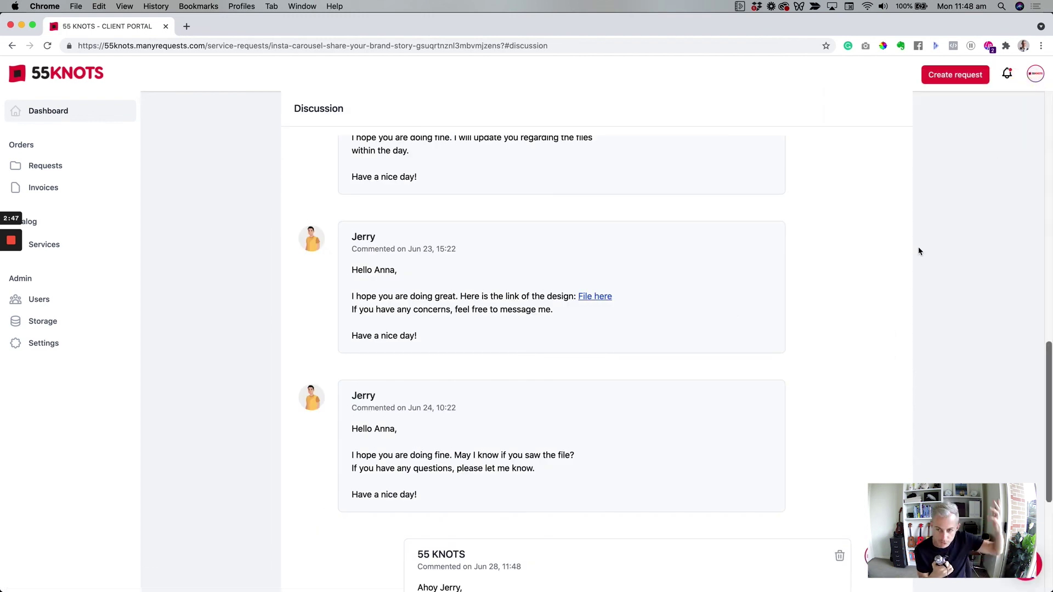
pyautogui.scroll(-5, 920, 252)
# Mark the Instagram carousel request completed and submit a 5-star review praising the designer.
pyautogui.scroll(20, 920, 251)
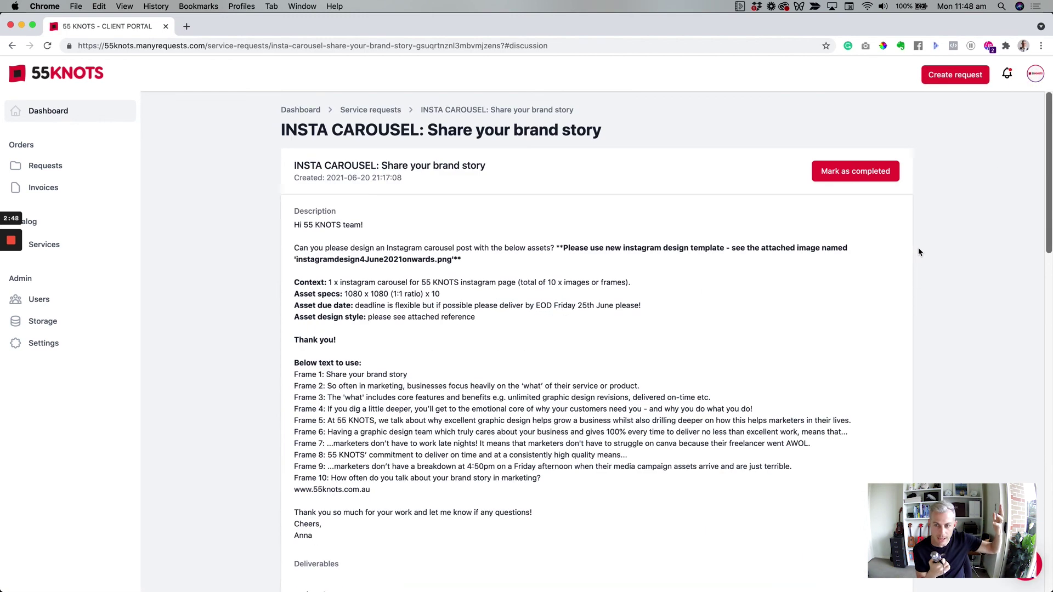
pyautogui.click(859, 182)
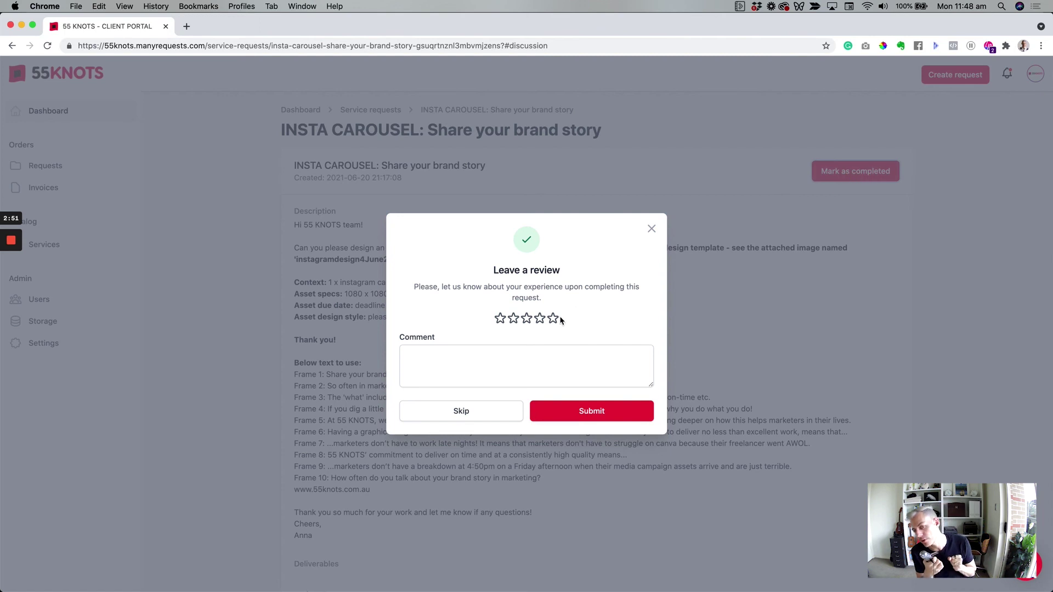
pyautogui.click(553, 319)
pyautogui.click(546, 357)
pyautogui.write('Love your work Jerry.')
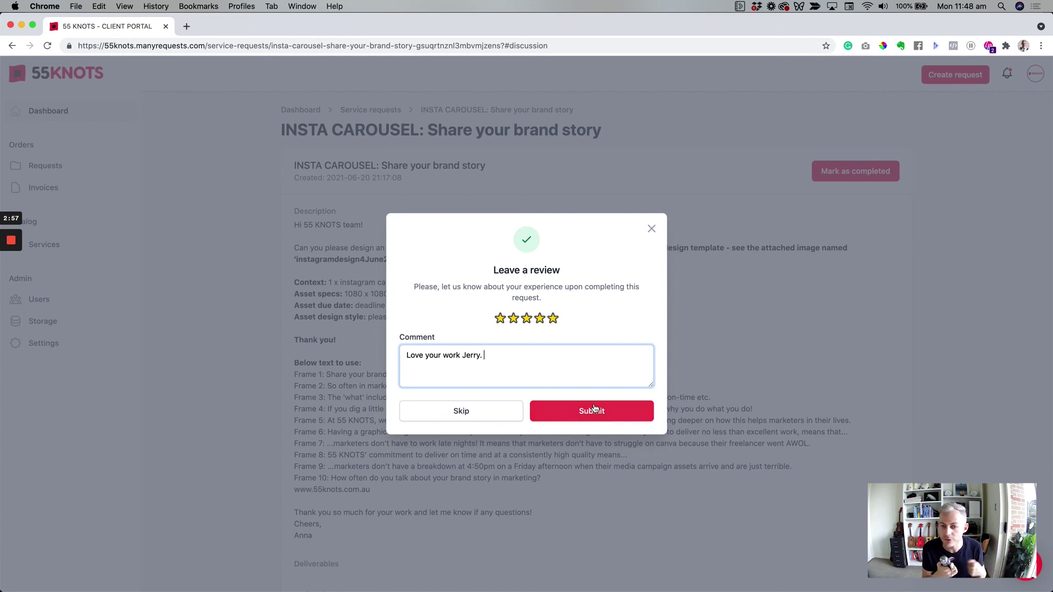
pyautogui.moveTo(594, 408)
pyautogui.mouseDown()
pyautogui.moveTo(623, 358)
pyautogui.moveTo(653, 228)
pyautogui.mouseUp()
pyautogui.click(652, 228)
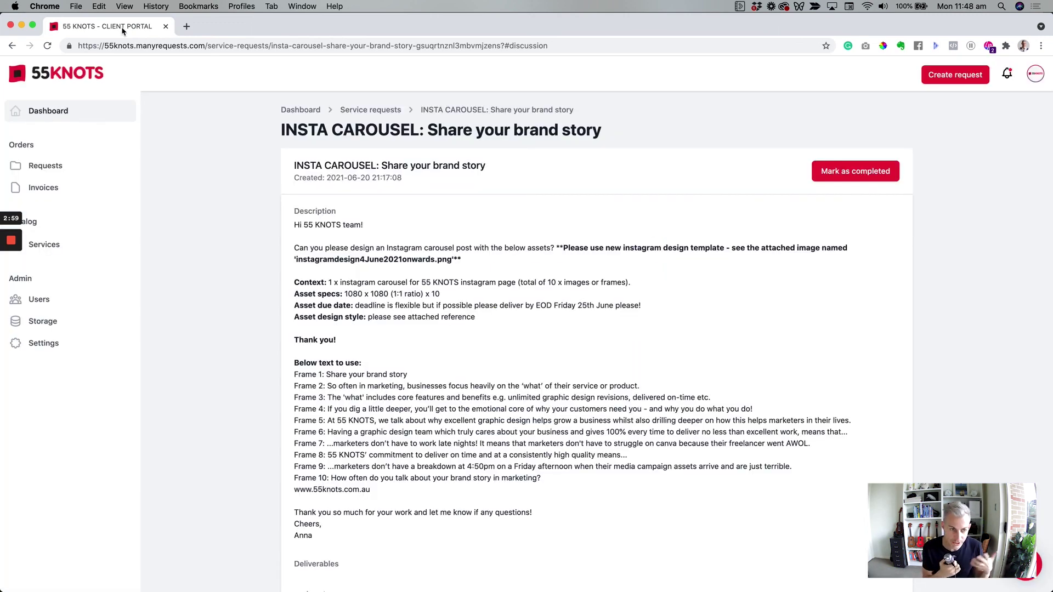
# Return to the portal Dashboard from the left sidebar.
pyautogui.click(71, 104)
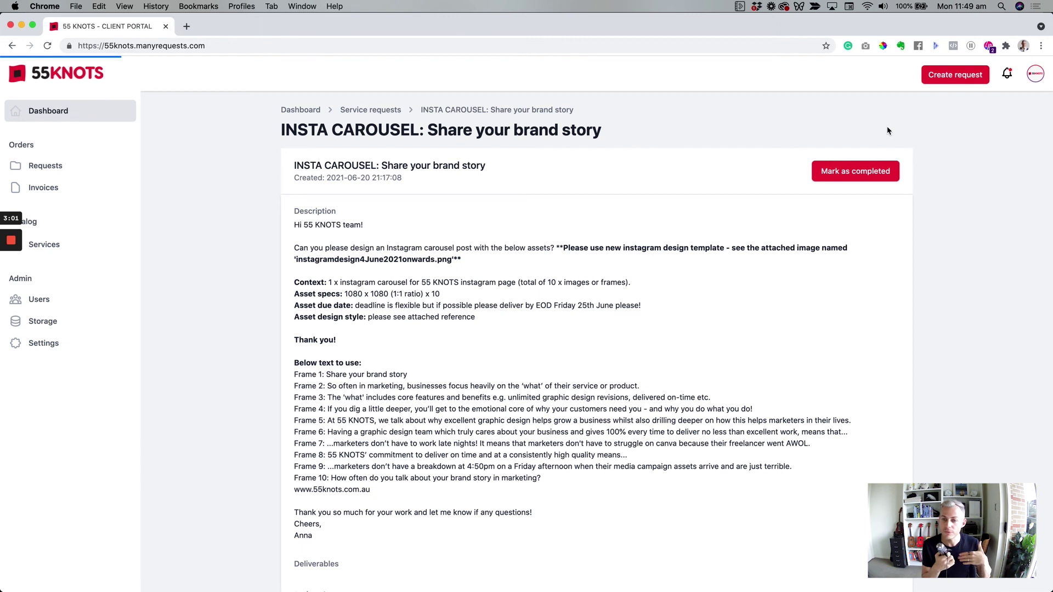